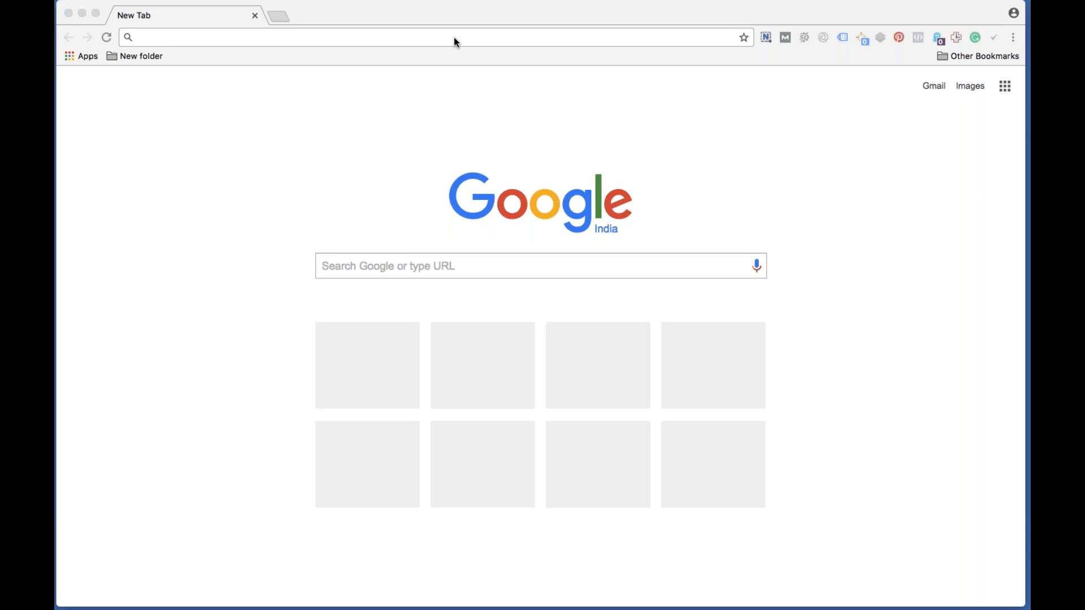
# Step: Load wordpress.org from the Chrome address bar
pyautogui.click(454, 38)
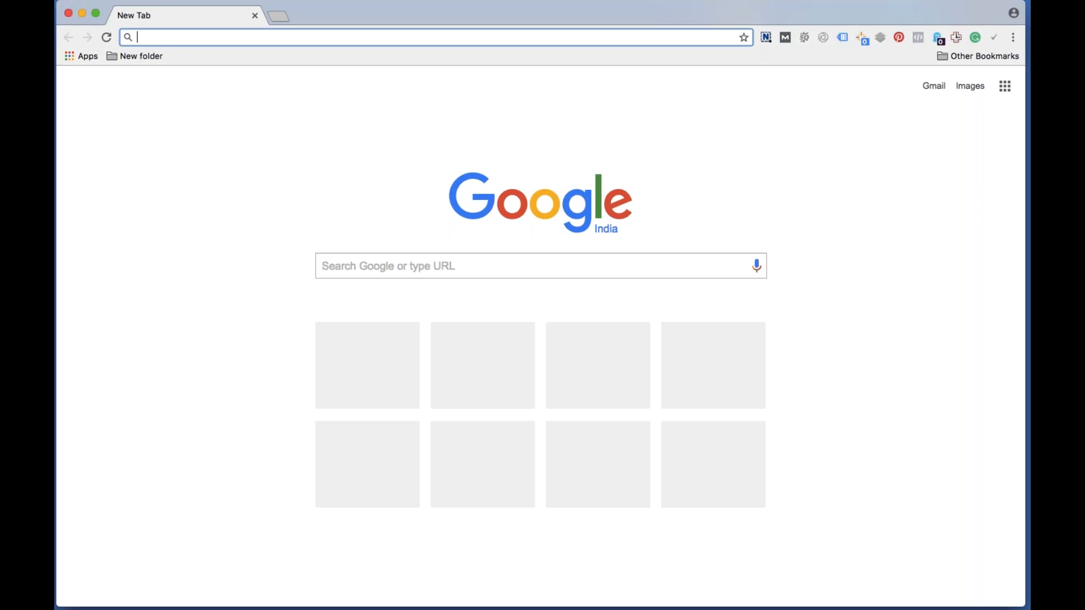
pyautogui.write('wo')
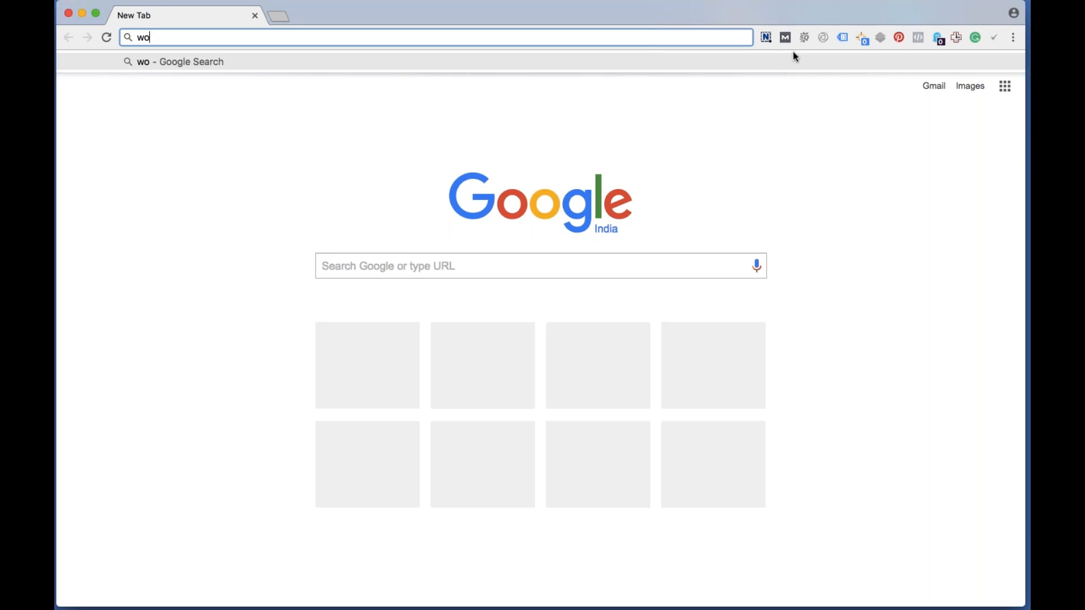
pyautogui.doubleClick(202, 37)
pyautogui.write('wor')
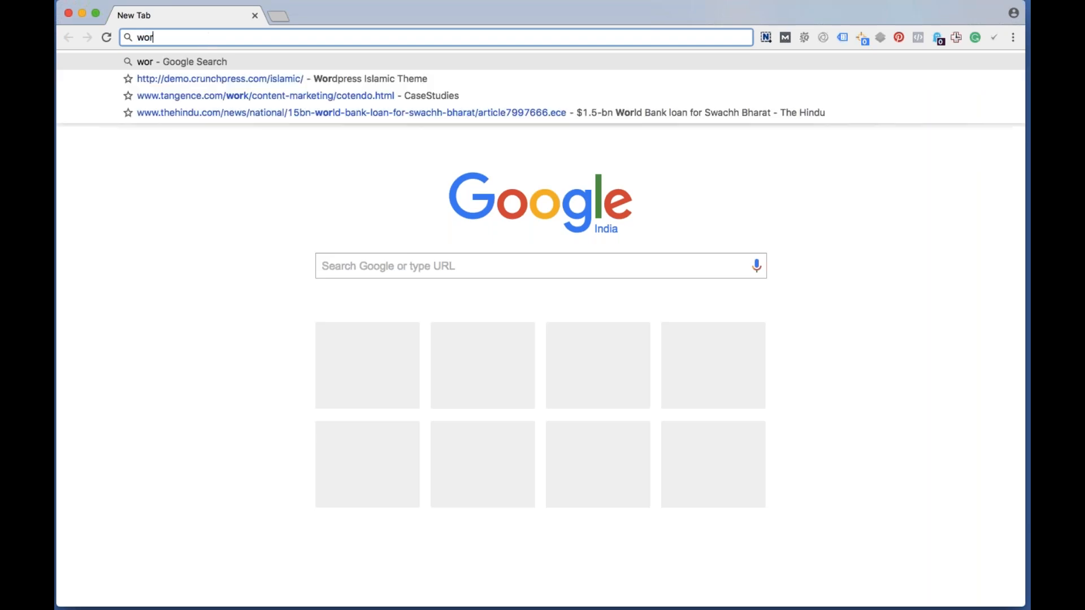
pyautogui.write('dpress.org')
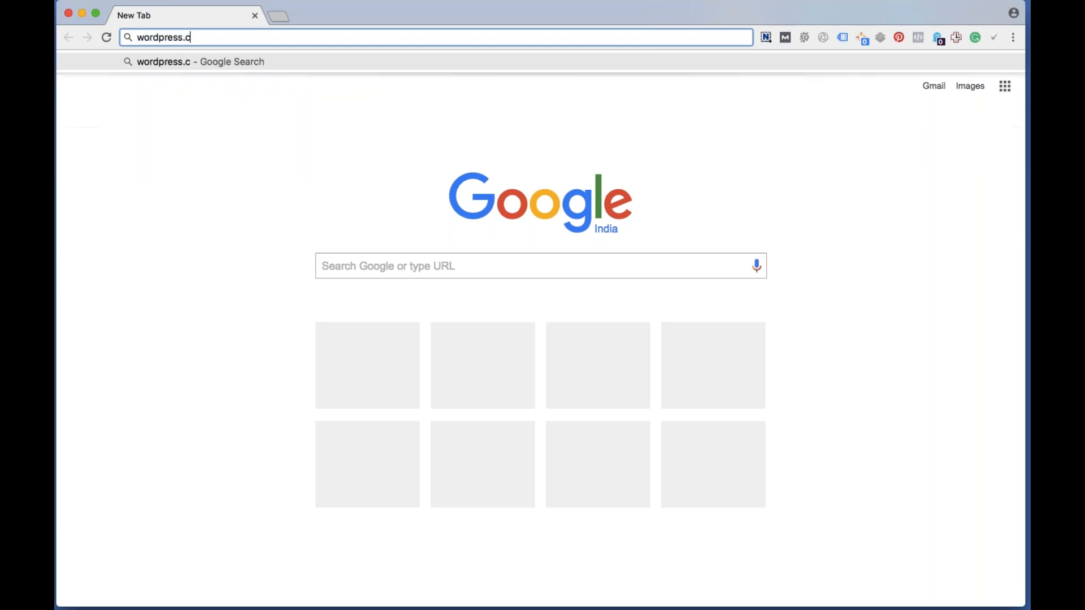
pyautogui.press('Return')
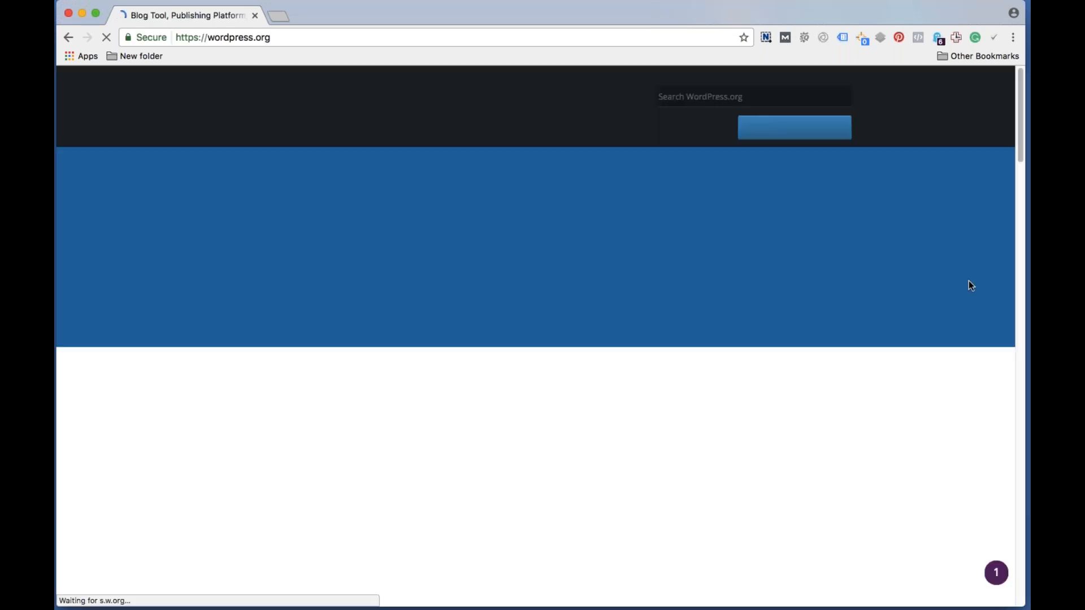
# Step: Download the WordPress 4.7.4 zip from the WordPress.org download page
pyautogui.click(768, 127)
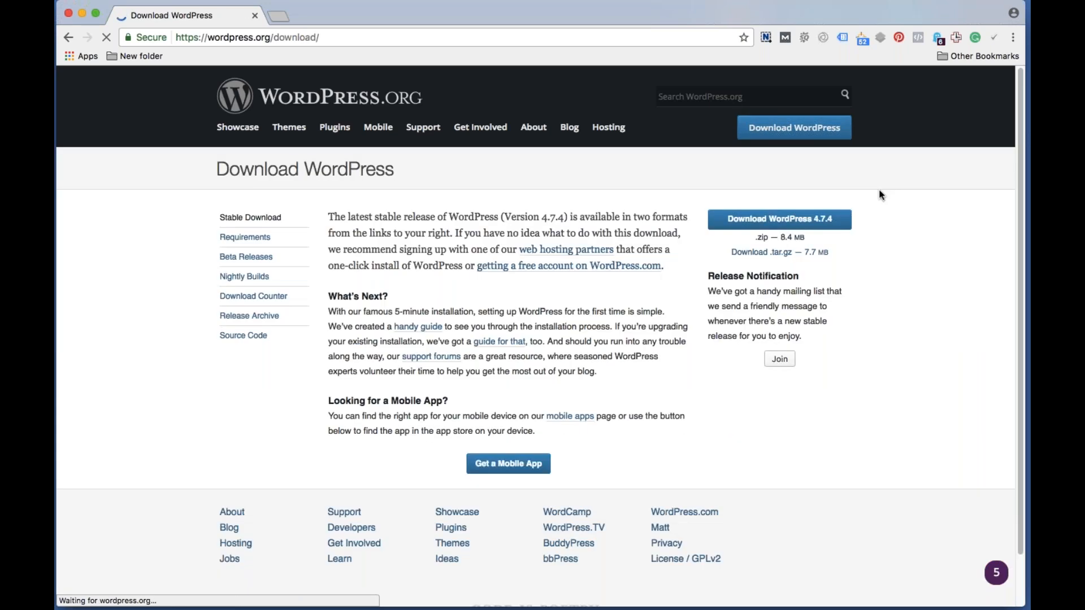
pyautogui.click(757, 266)
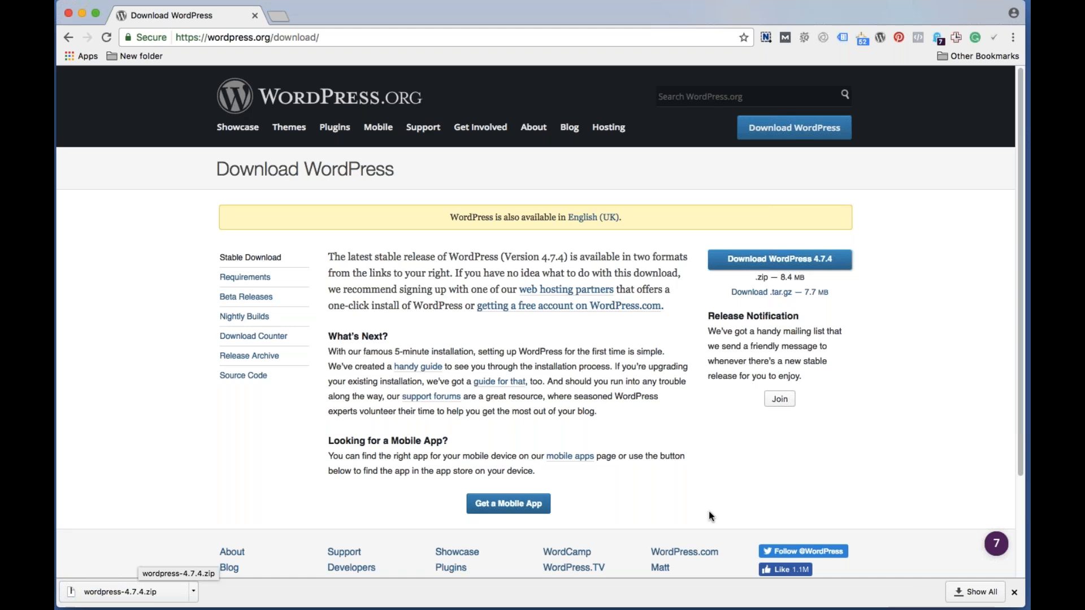
pyautogui.click(278, 16)
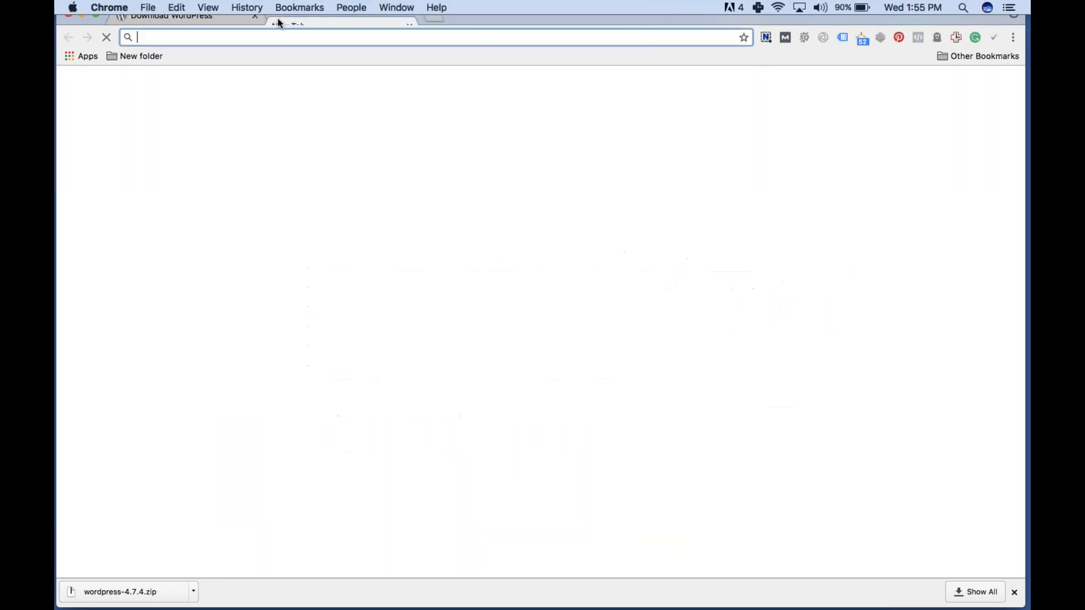
pyautogui.write('www.')
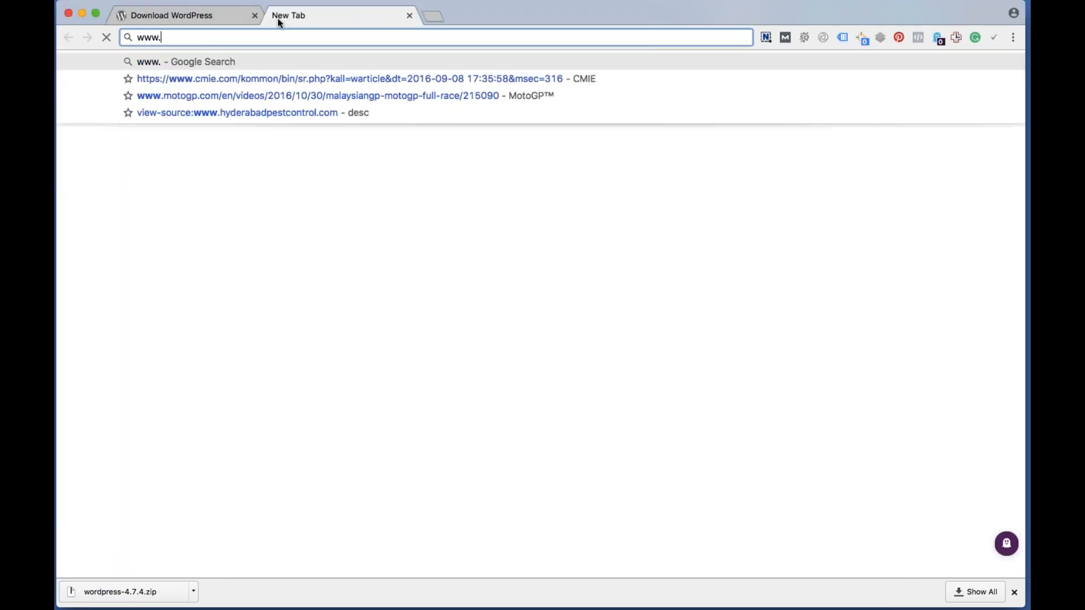
pyautogui.write('webtrainings.in/')
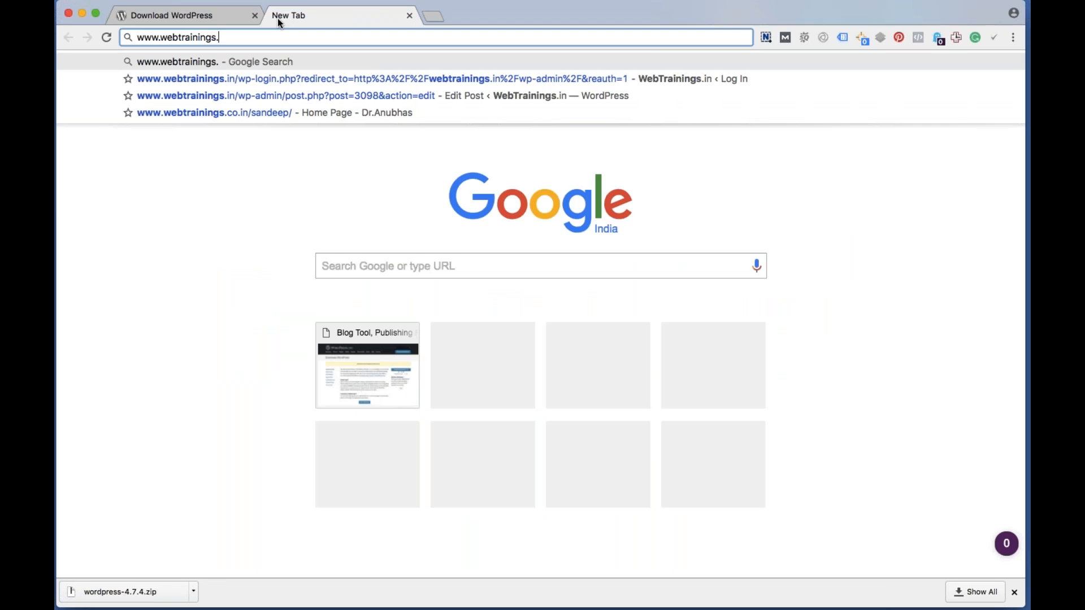
pyautogui.press('BackSpace')
pyautogui.press('BackSpace')
pyautogui.press('BackSpace')
pyautogui.write('co.in/c')
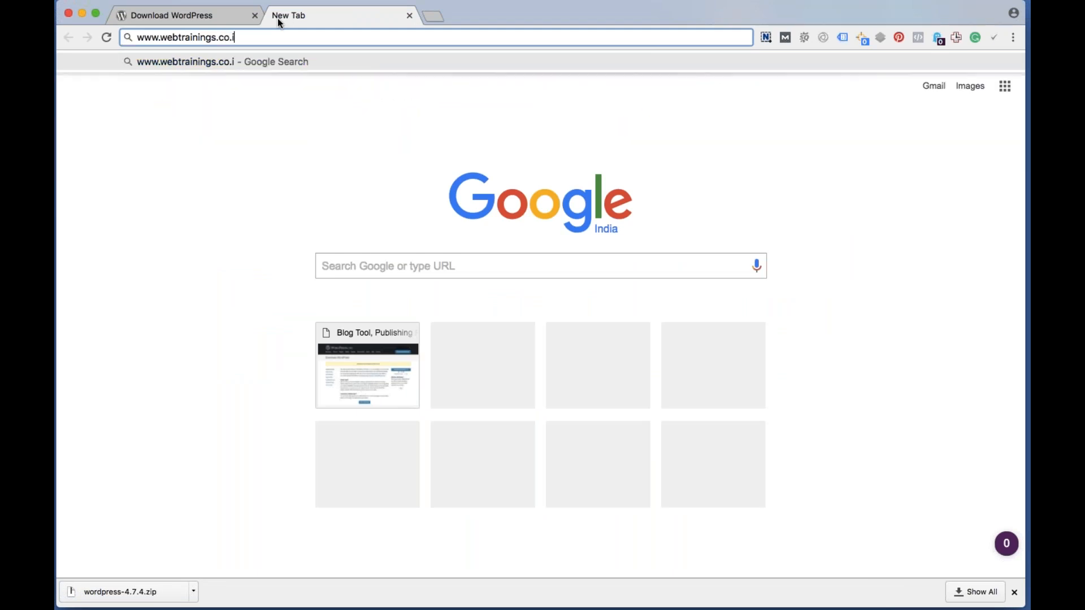
pyautogui.write('panel/')
pyautogui.press('Return')
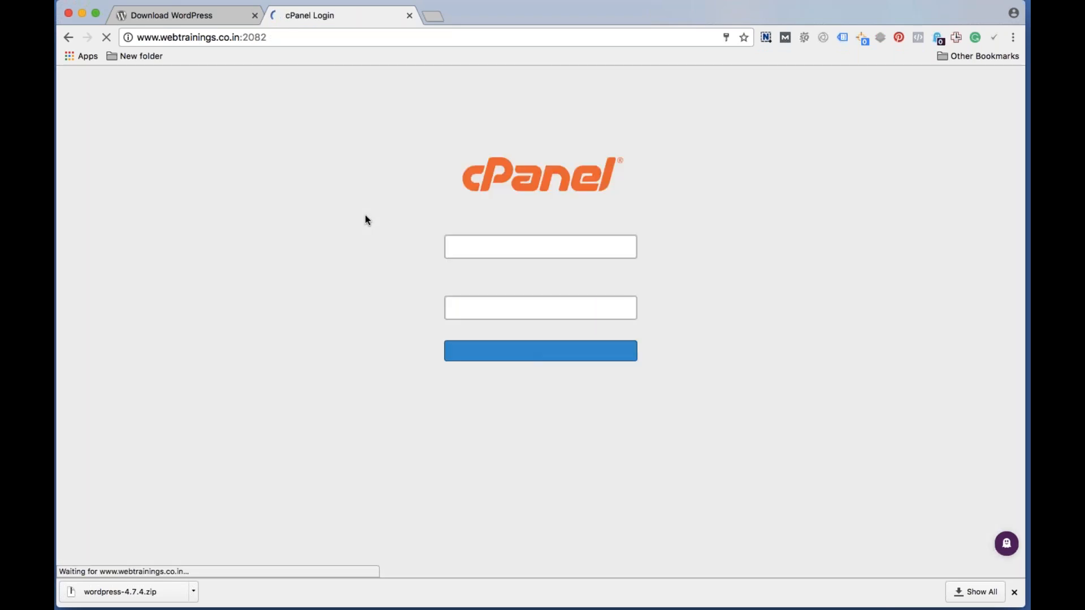
pyautogui.press('Return')
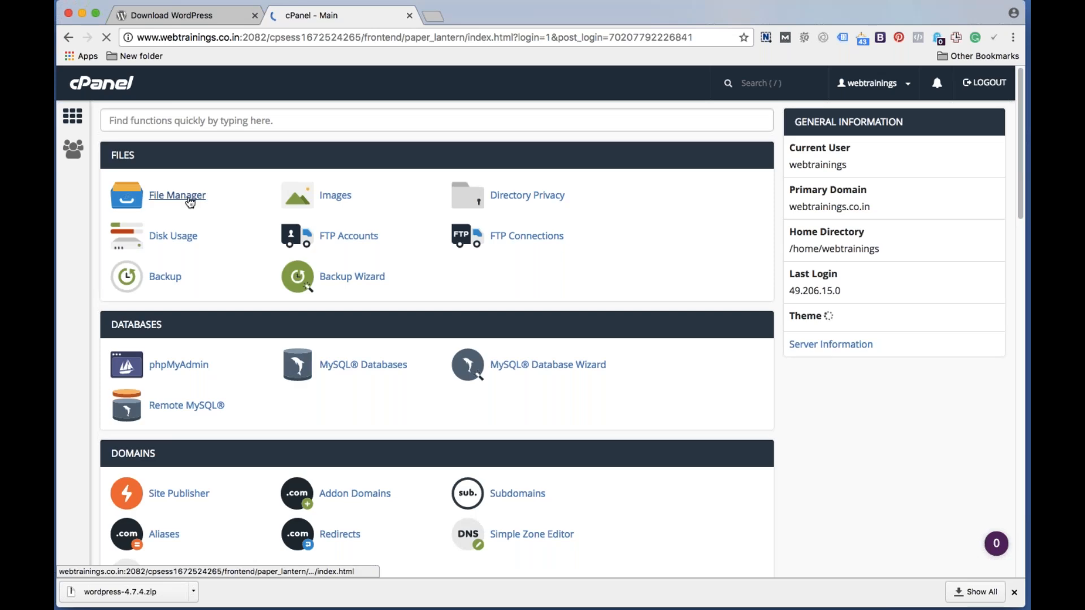
# Step: Open File Manager and browse through the folders and files in public_html
pyautogui.click(177, 195)
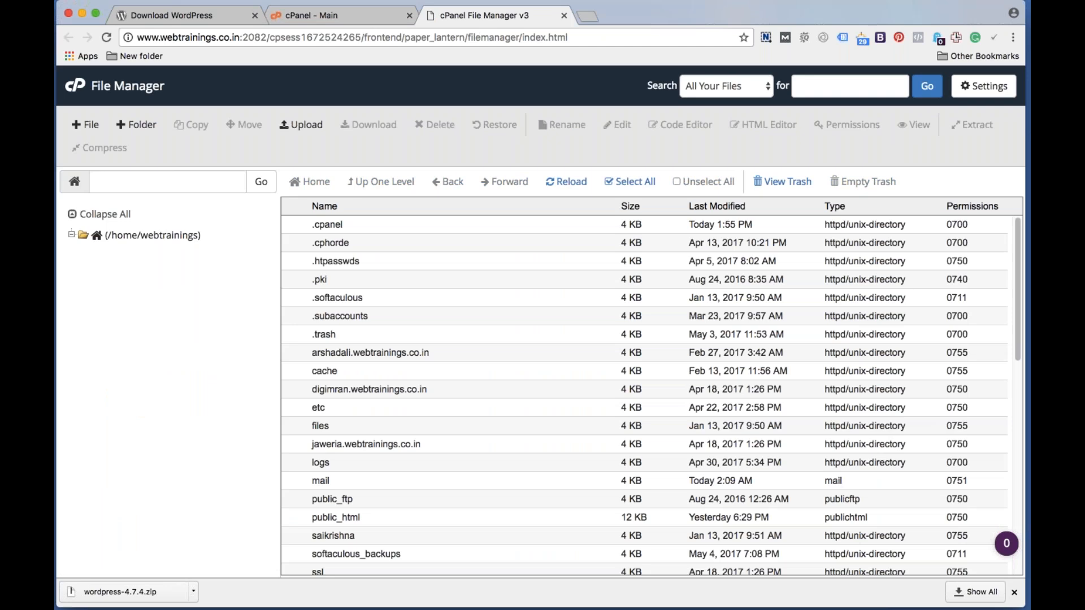
pyautogui.click(116, 489)
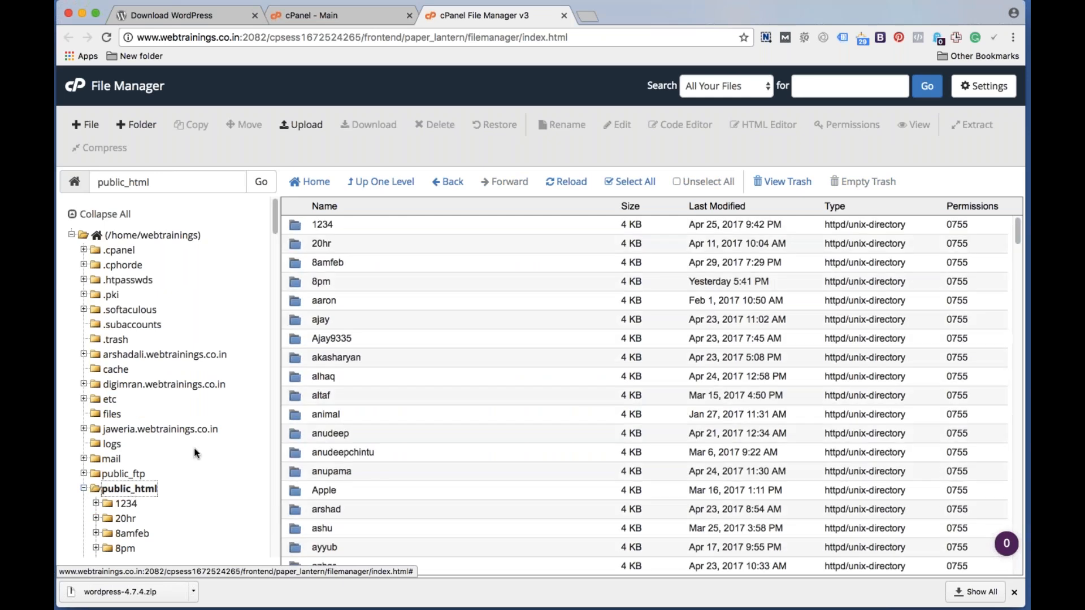
pyautogui.scroll(-15, 338, 418)
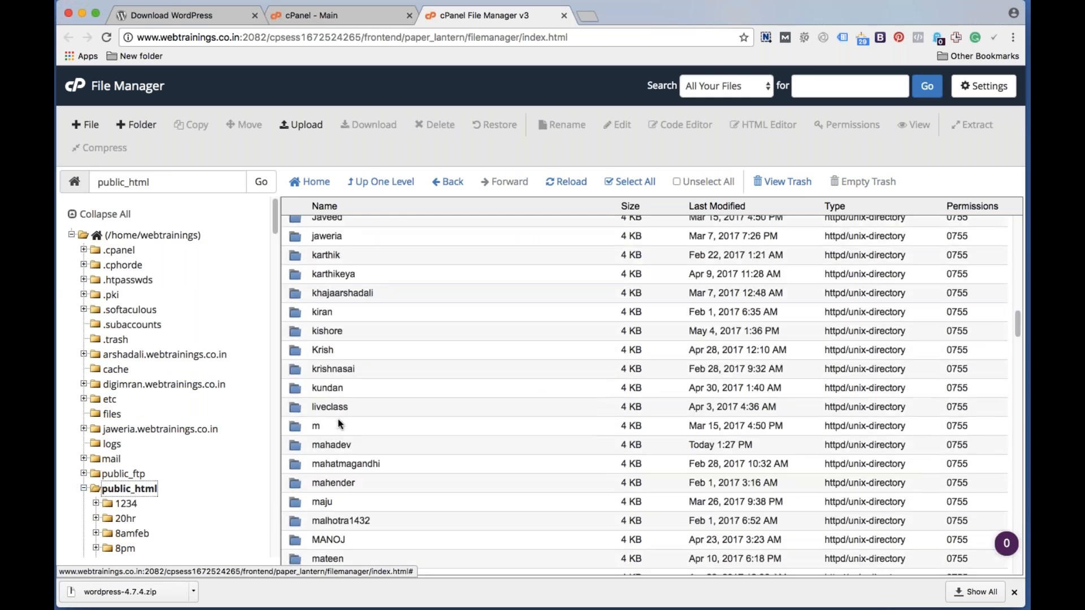
pyautogui.scroll(-15, 338, 419)
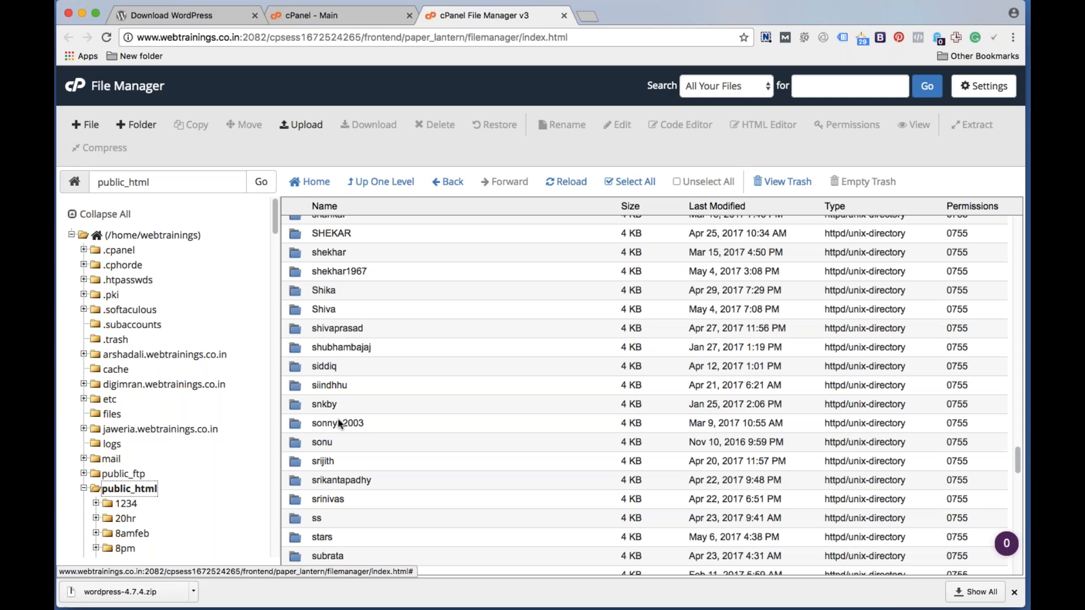
pyautogui.scroll(-10, 339, 423)
pyautogui.scroll(5, 338, 423)
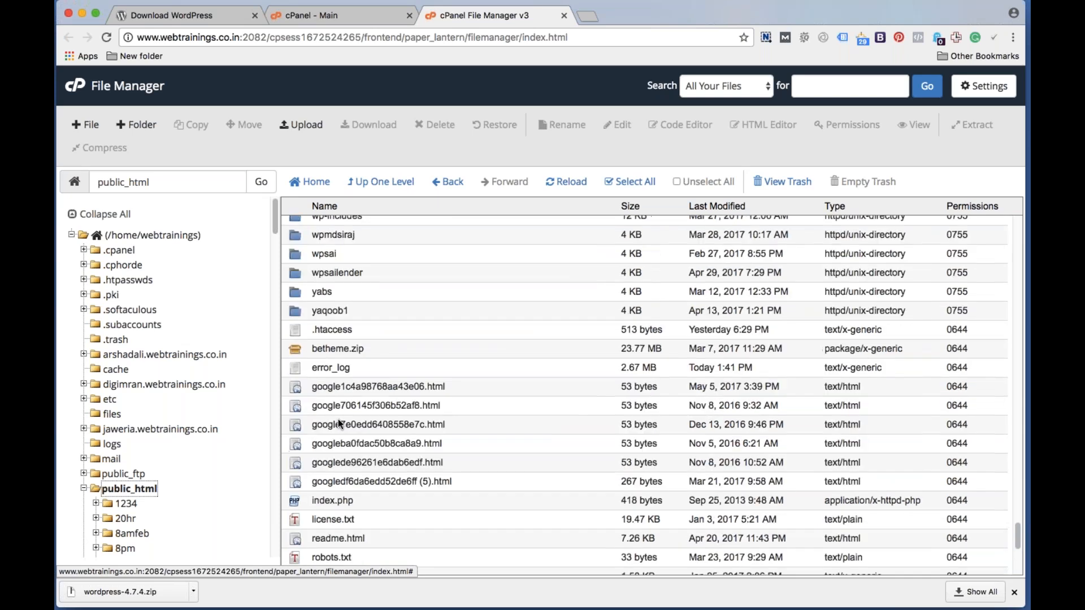
pyautogui.scroll(-5, 338, 423)
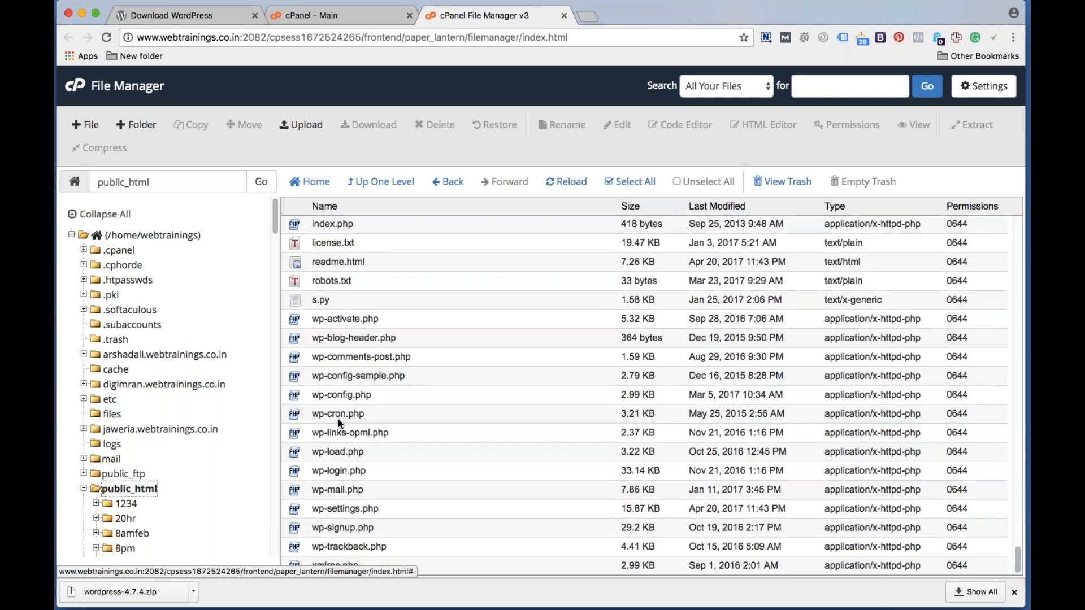
pyautogui.scroll(10, 338, 419)
pyautogui.scroll(10, 338, 418)
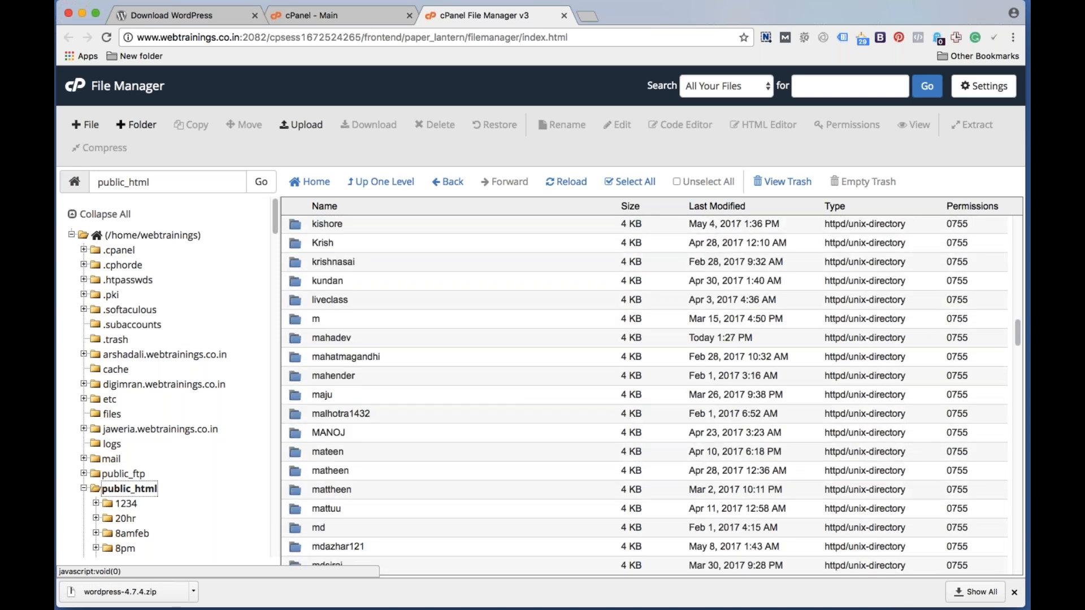
pyautogui.click(136, 125)
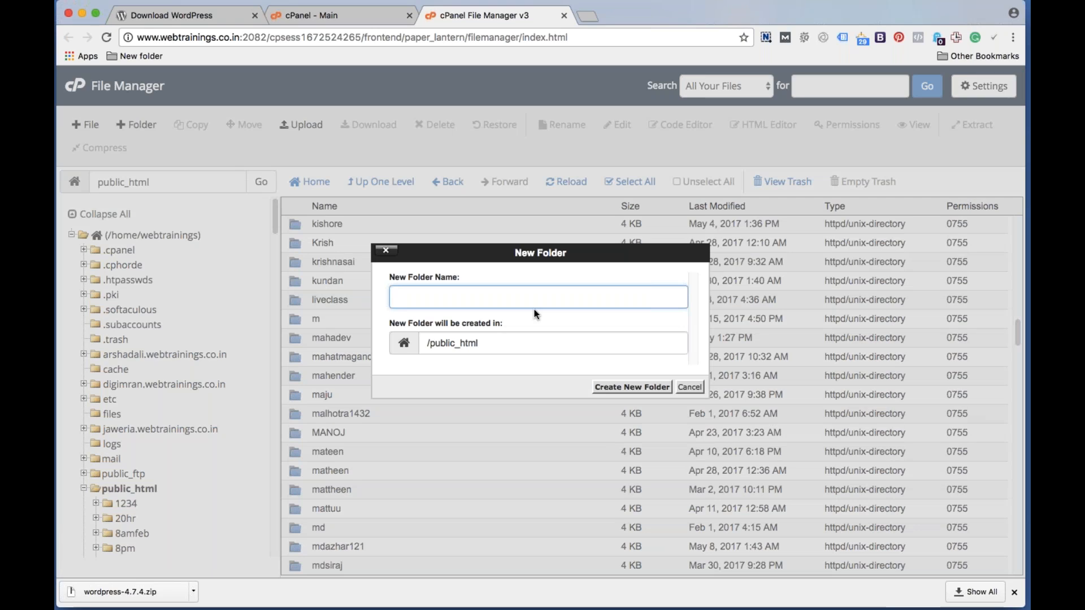
pyautogui.click(637, 390)
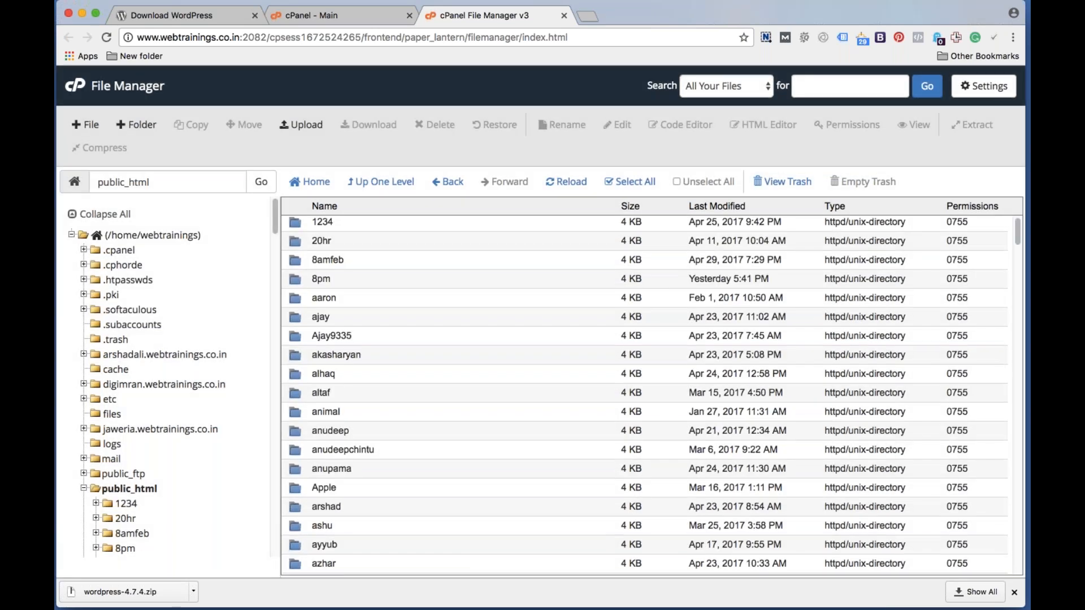
pyautogui.scroll(-3, 348, 494)
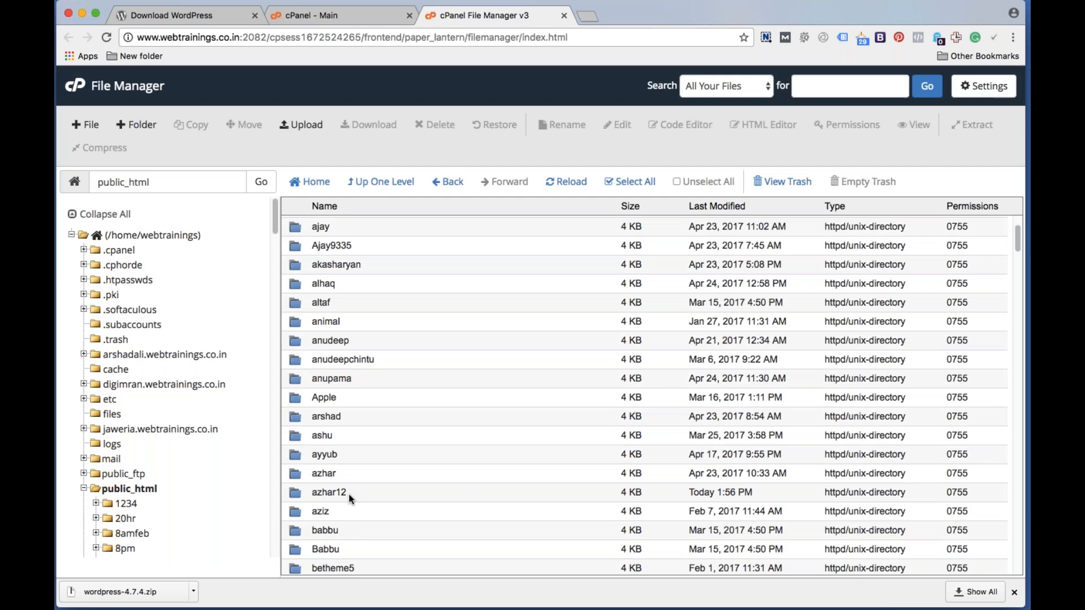
pyautogui.doubleClick(348, 493)
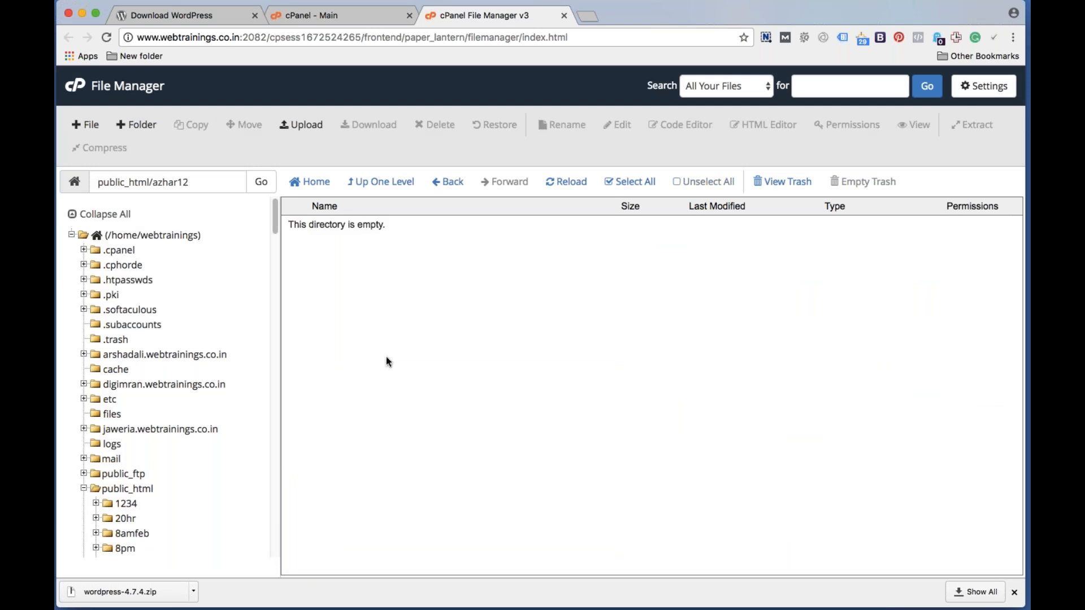
pyautogui.click(301, 124)
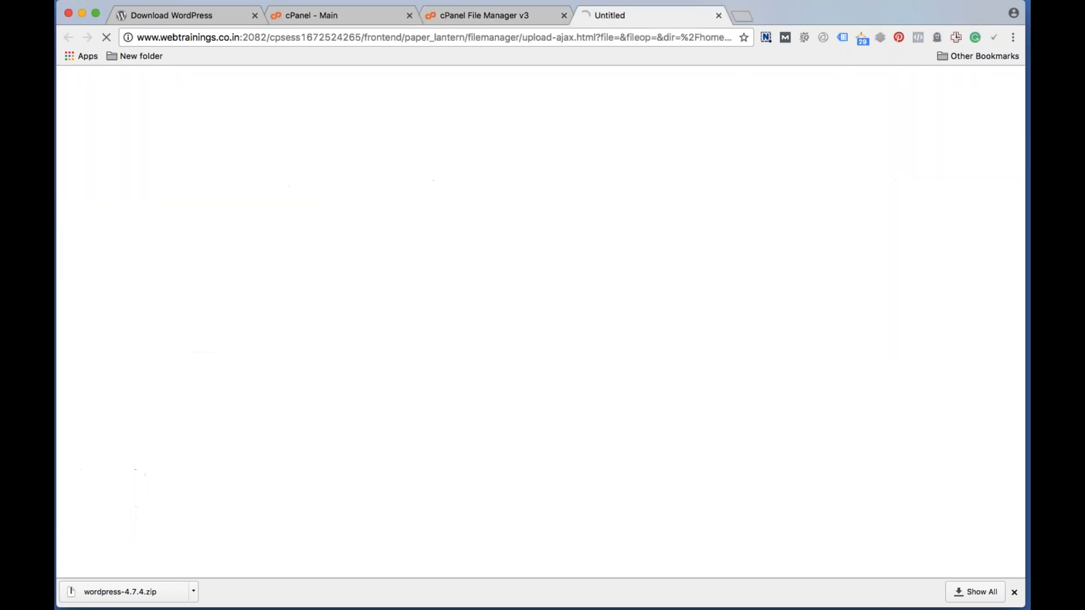
pyautogui.click(541, 309)
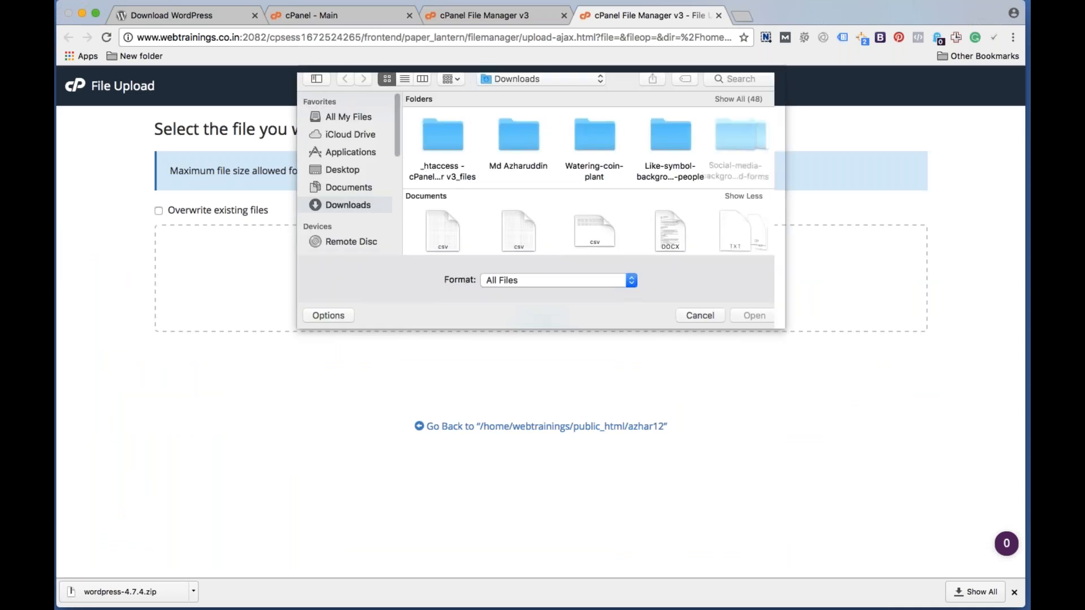
pyautogui.scroll(-3, 463, 320)
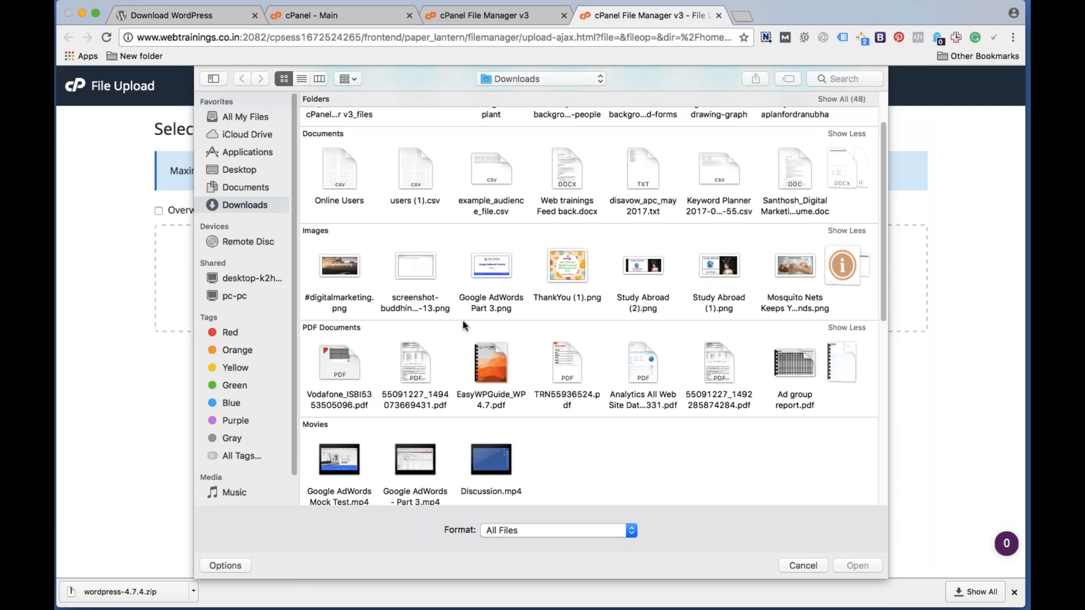
pyautogui.scroll(-10, 463, 320)
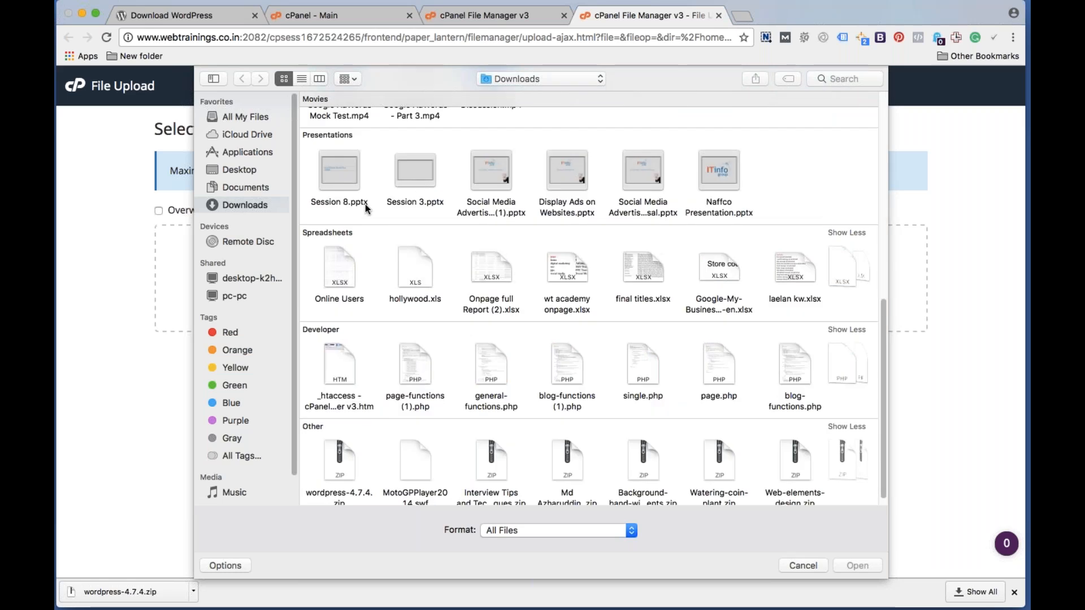
pyautogui.scroll(-1, 351, 470)
pyautogui.doubleClick(350, 468)
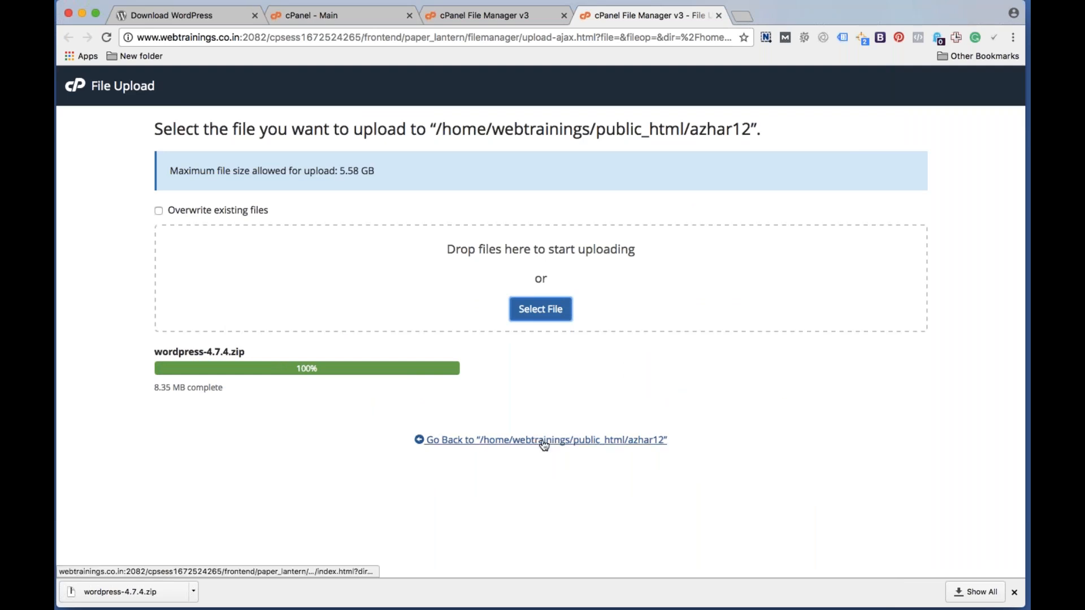
pyautogui.click(543, 444)
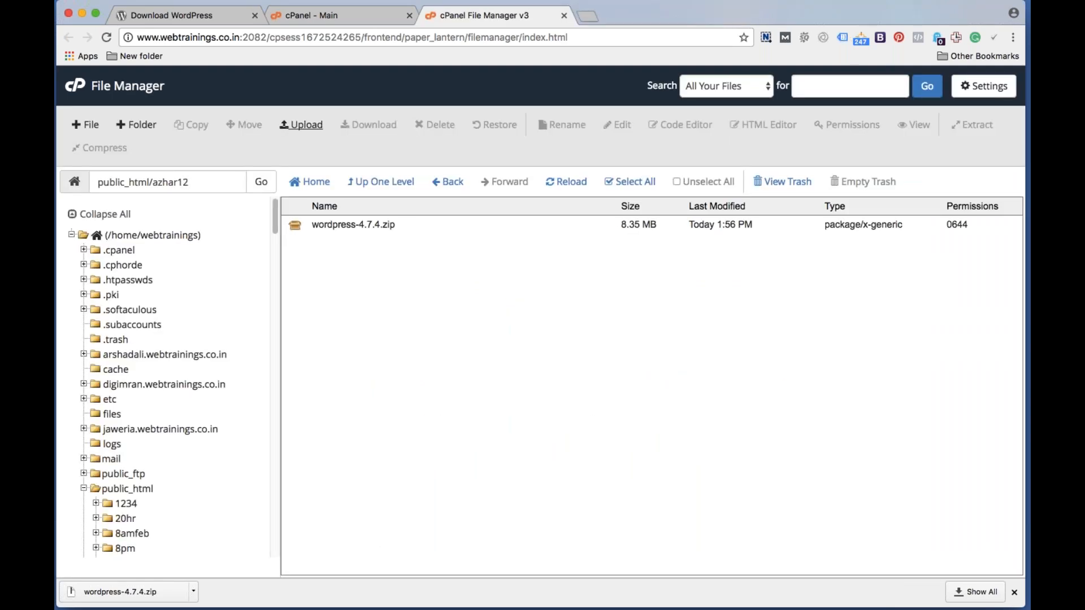
pyautogui.click(361, 224)
pyautogui.rightClick(360, 224)
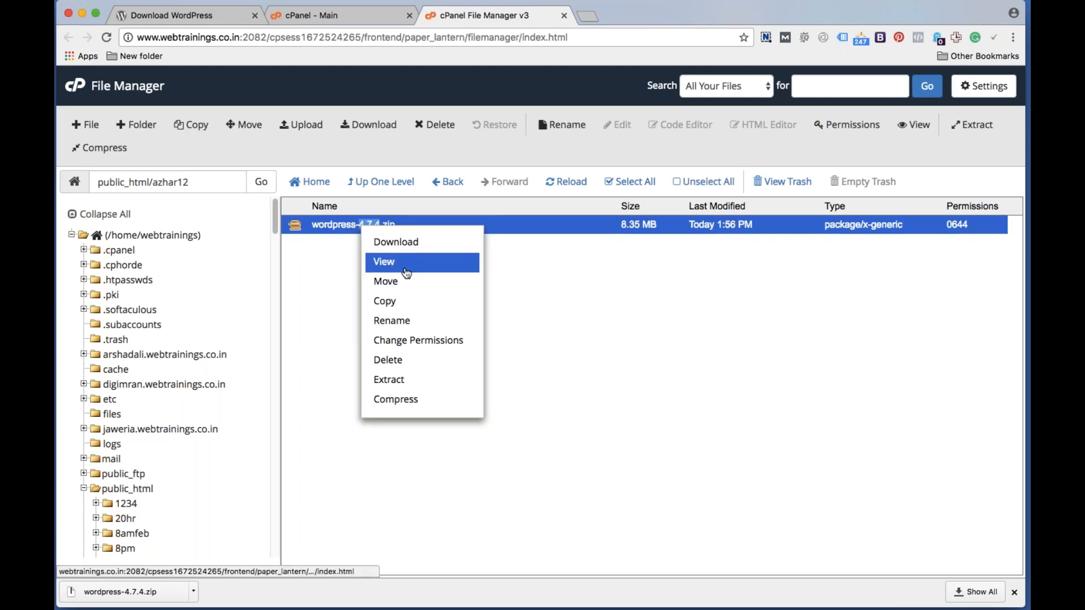
pyautogui.click(399, 379)
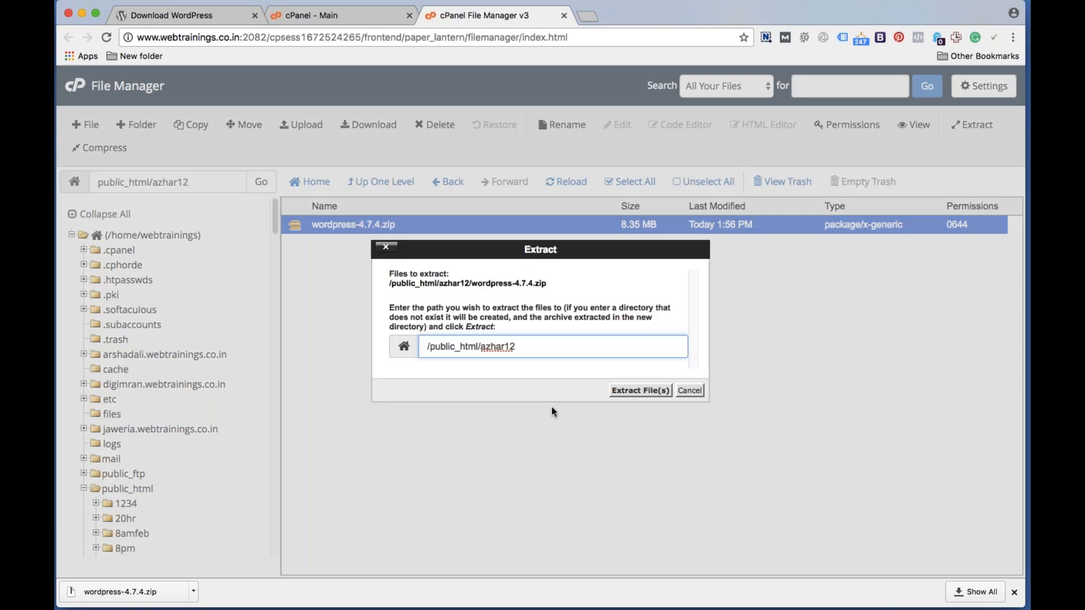
pyautogui.click(640, 390)
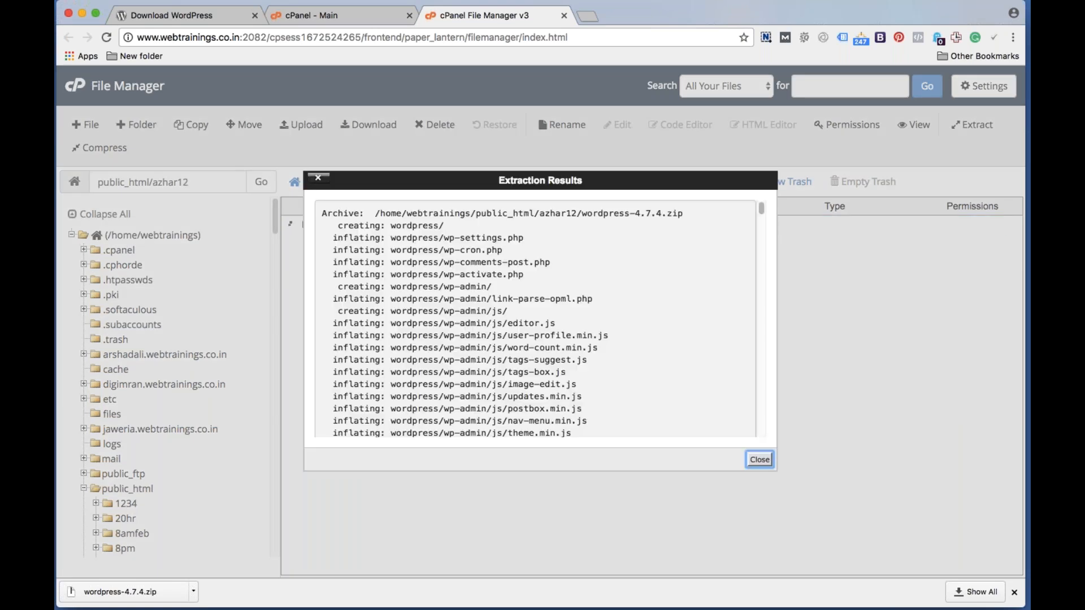
pyautogui.click(759, 459)
pyautogui.click(384, 243)
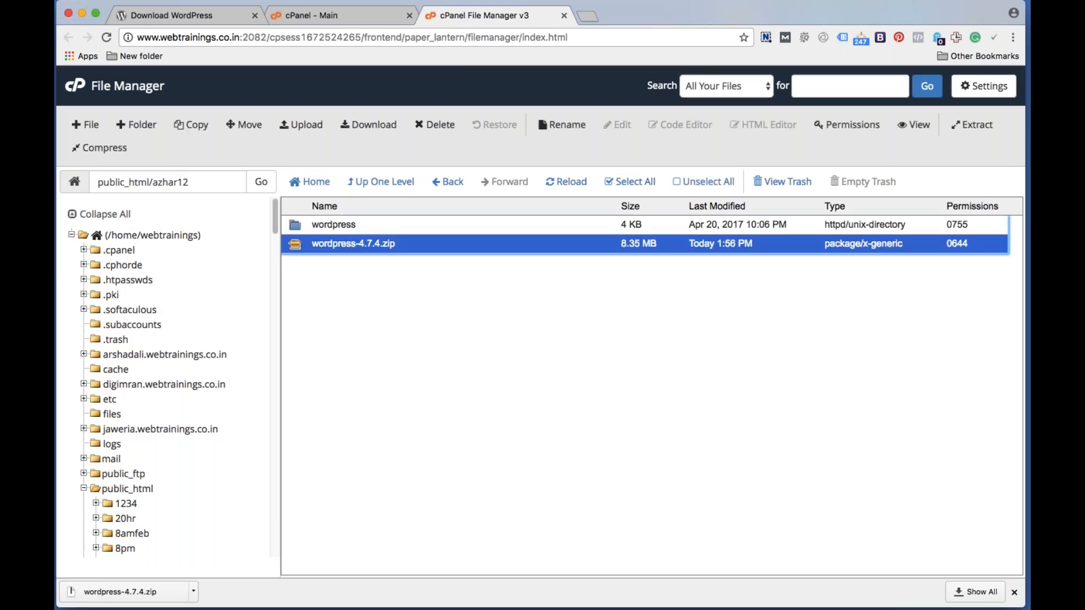
pyautogui.rightClick(390, 243)
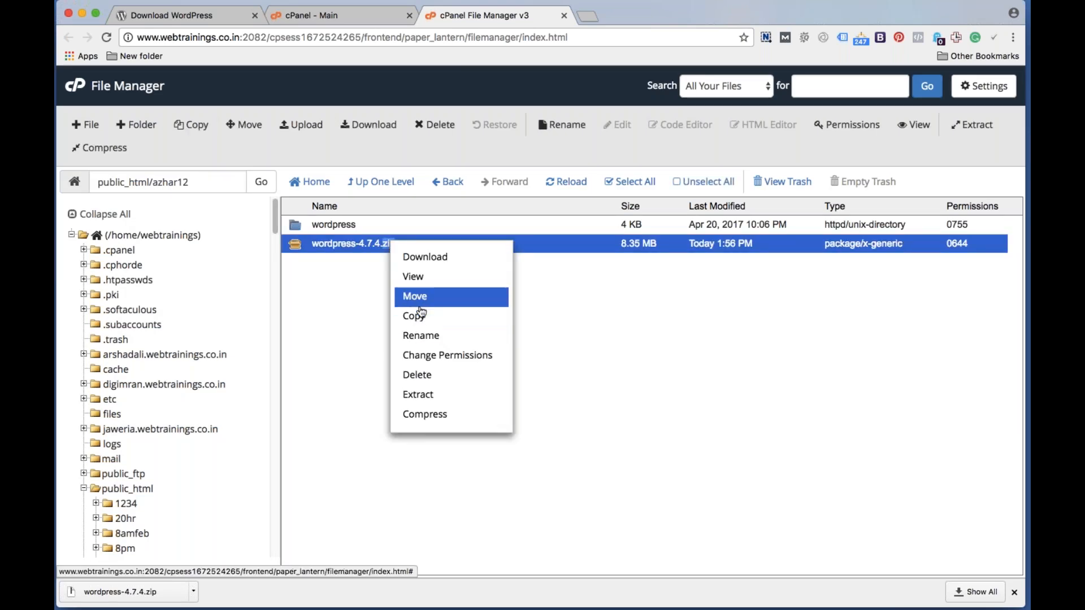
pyautogui.click(421, 375)
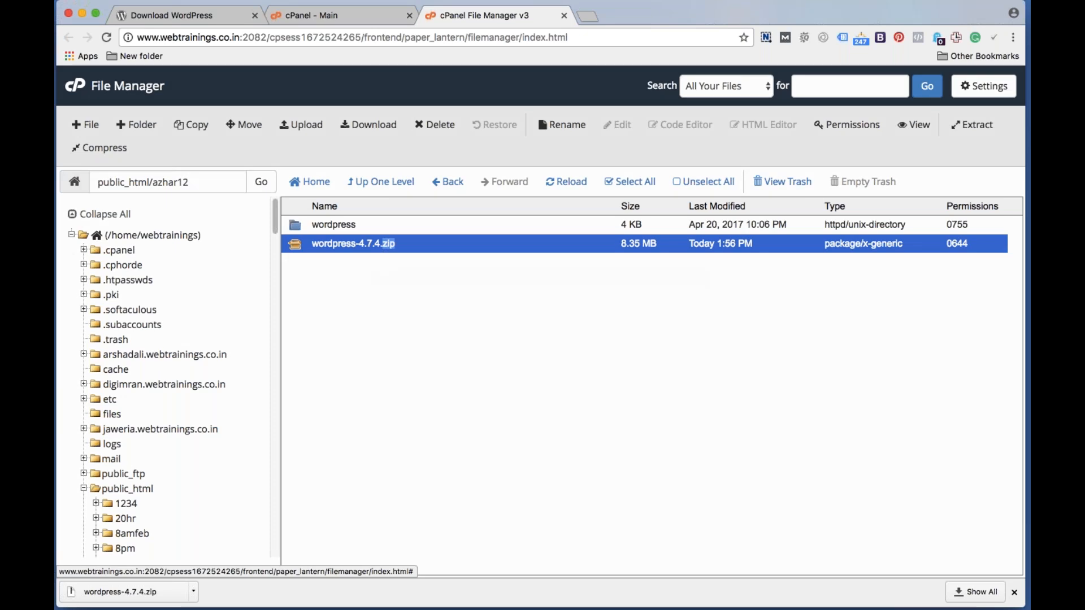
pyautogui.press('Return')
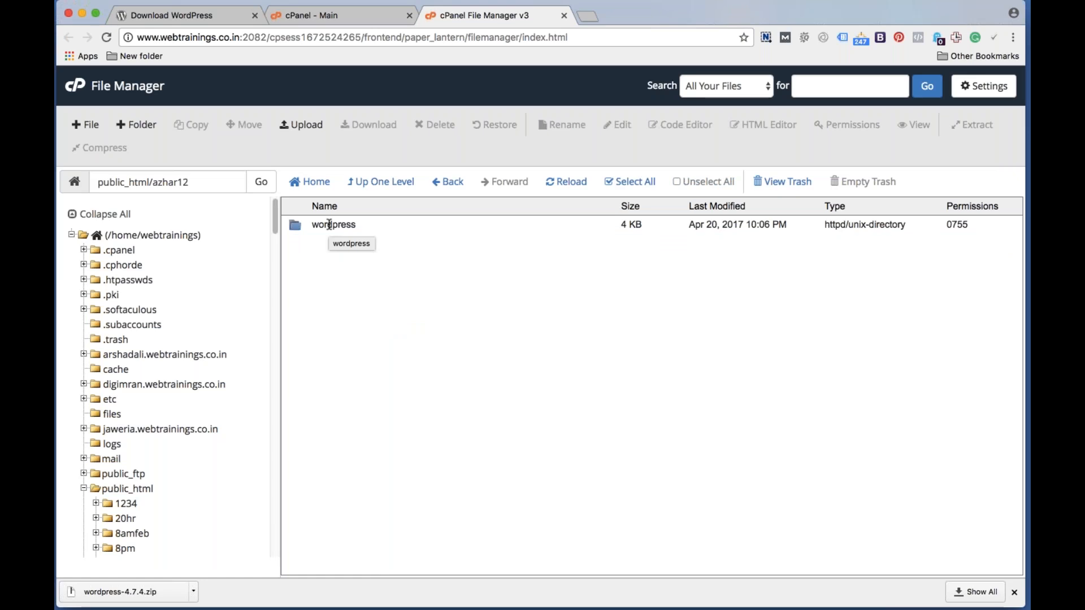
pyautogui.click(298, 227)
pyautogui.doubleClick(298, 226)
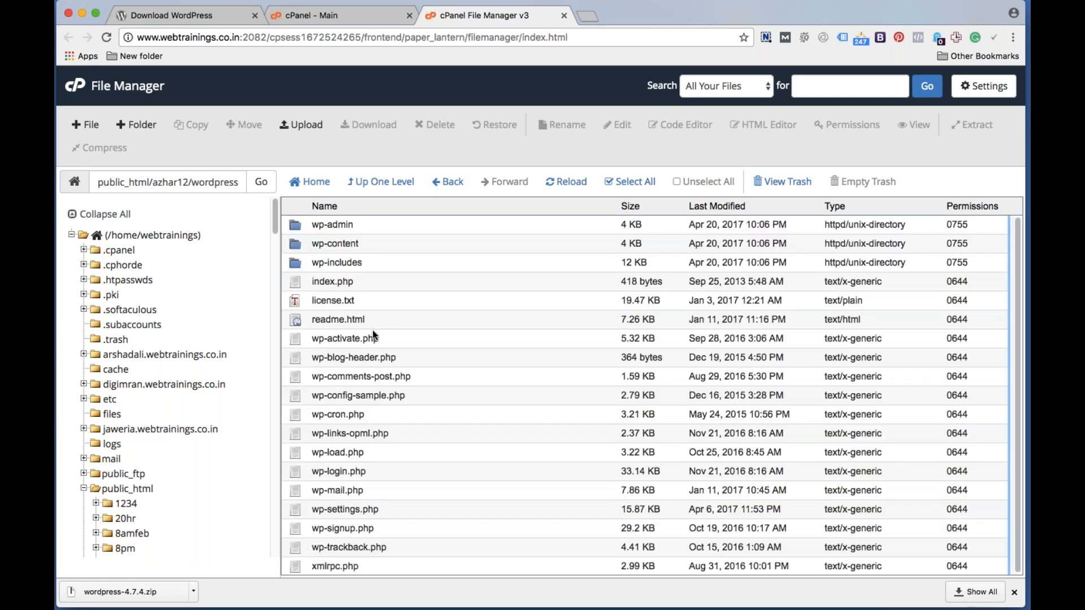
pyautogui.press('super+a')
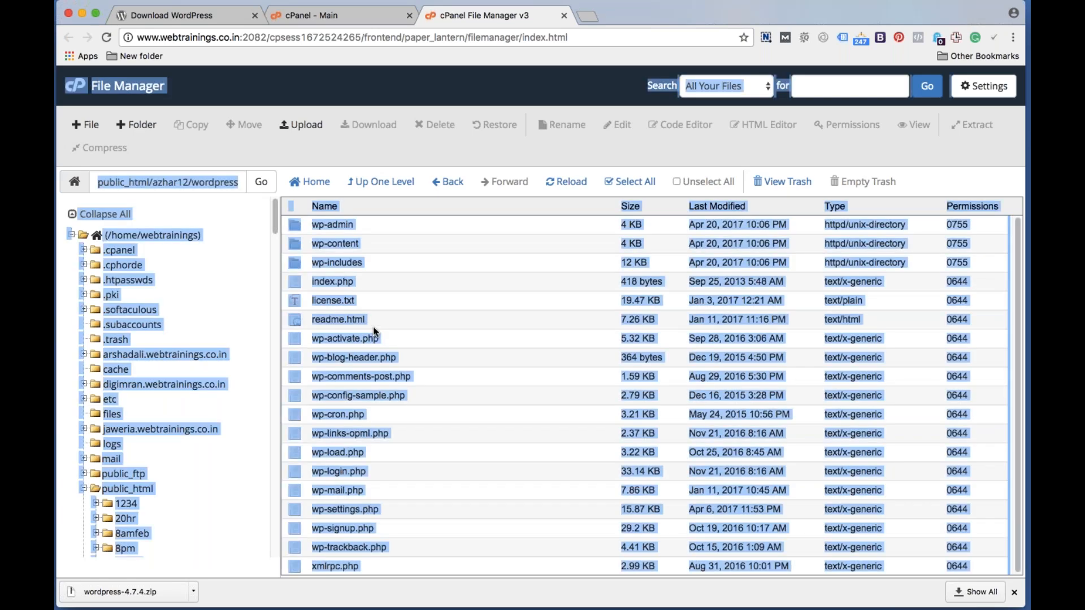
pyautogui.click(373, 300)
pyautogui.click(632, 183)
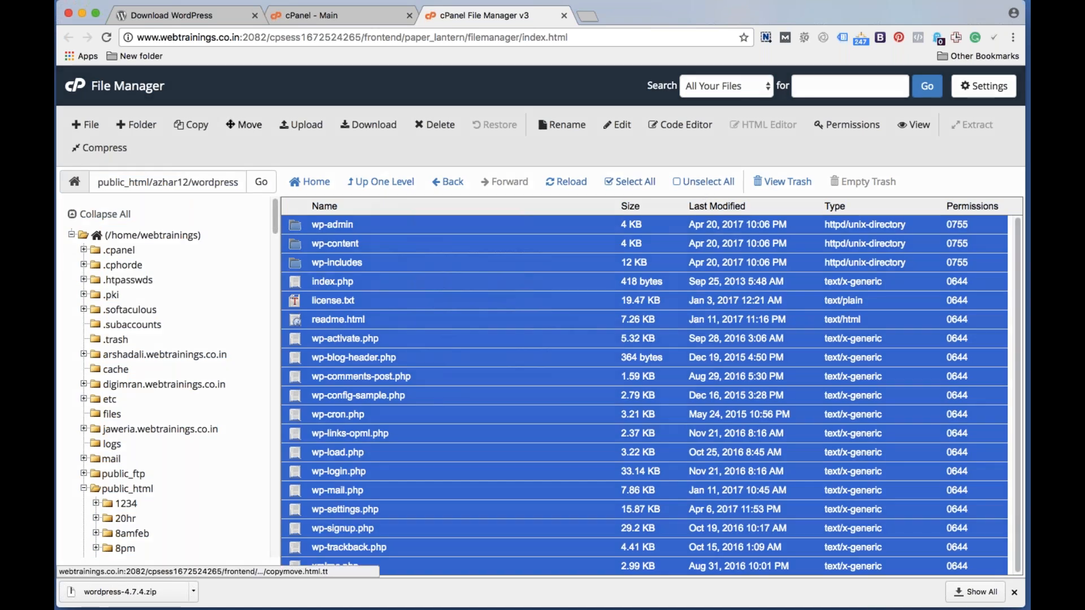
pyautogui.click(244, 125)
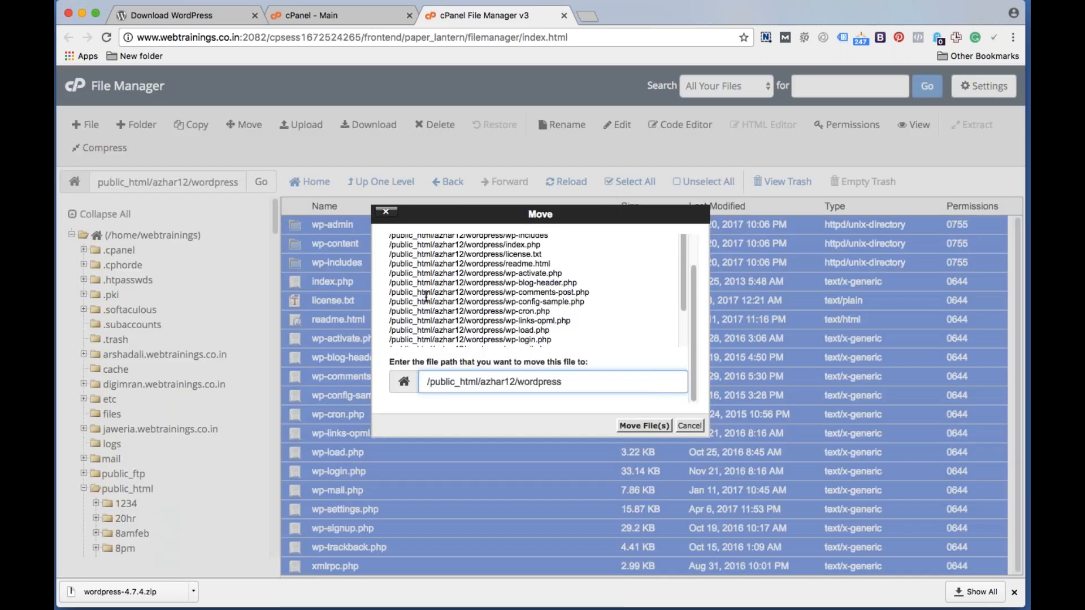
pyautogui.press('BackSpace')
pyautogui.press('BackSpace')
pyautogui.press('BackSpace')
pyautogui.press('BackSpace')
pyautogui.press('BackSpace')
pyautogui.press('BackSpace')
pyautogui.press('BackSpace')
pyautogui.press('BackSpace')
pyautogui.press('BackSpace')
pyautogui.press('Return')
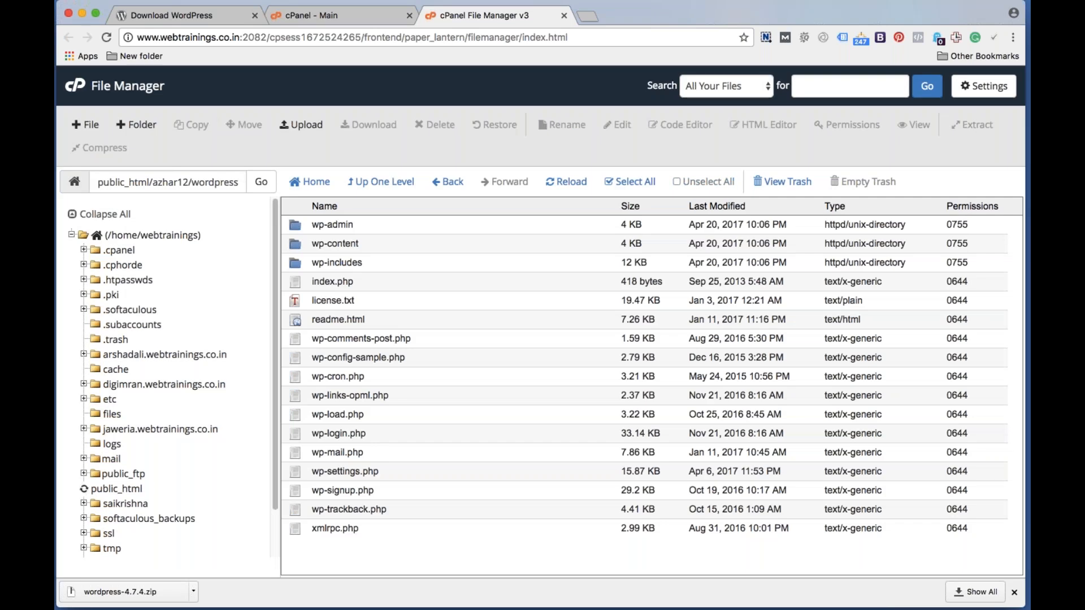
pyautogui.click(380, 182)
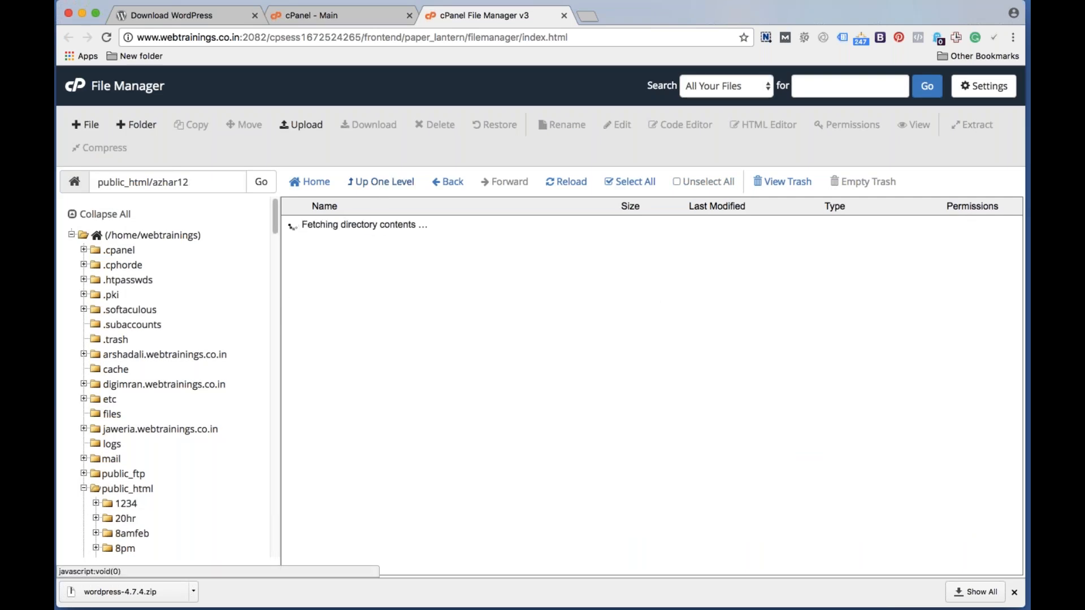
pyautogui.click(325, 223)
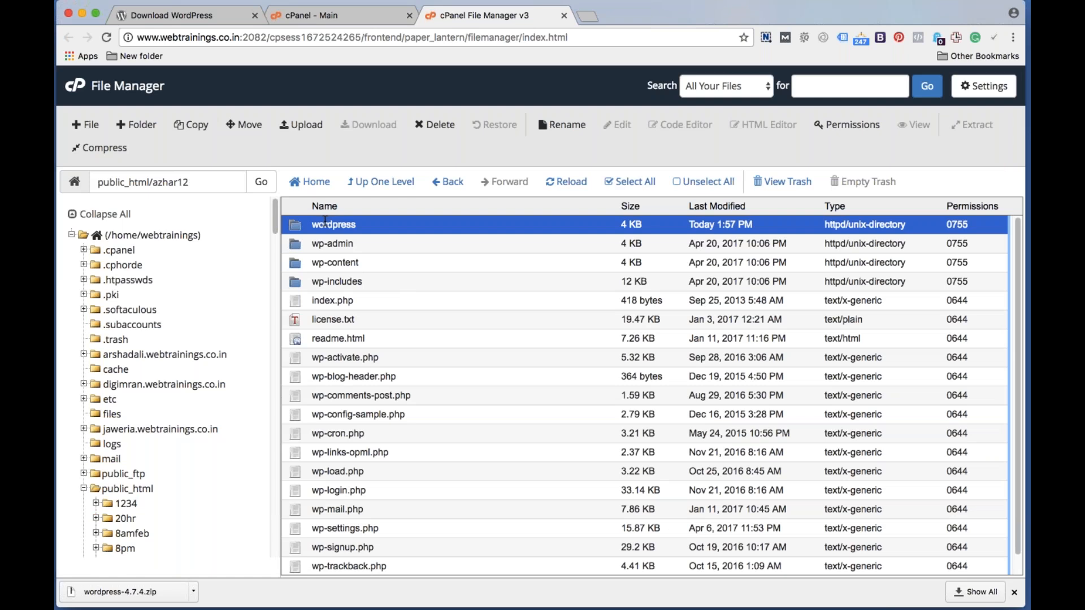
pyautogui.moveTo(193, 181); pyautogui.dragTo(156, 181)
pyautogui.rightClick(321, 225)
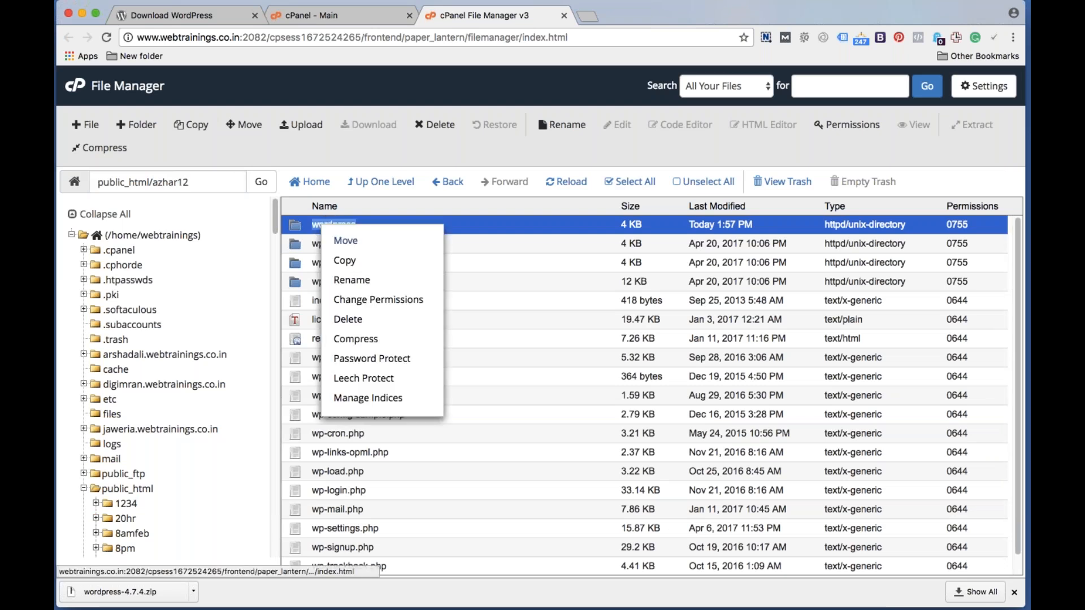
pyautogui.click(369, 321)
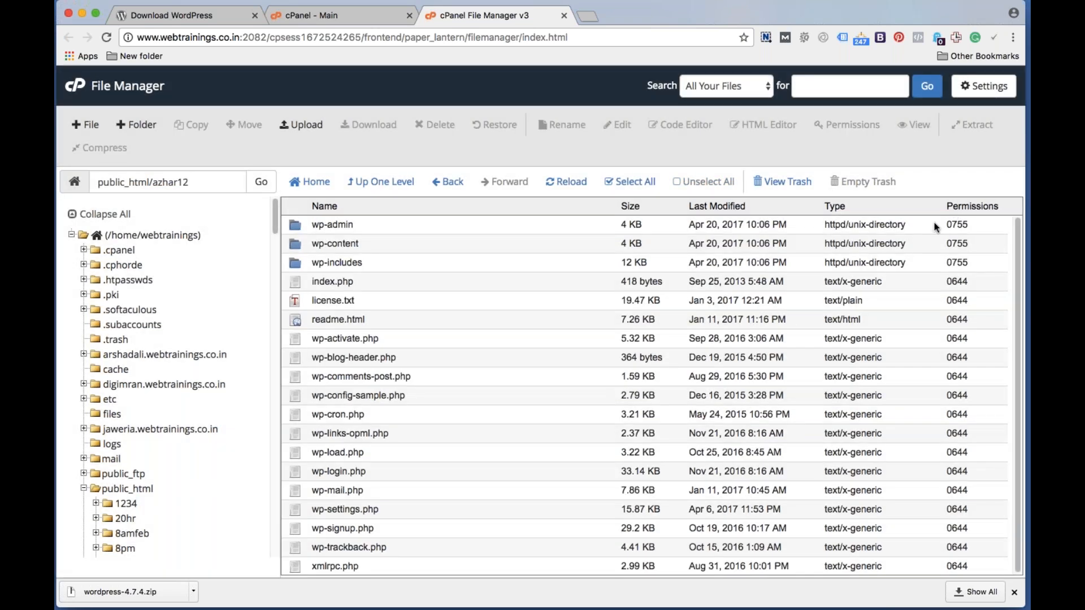
pyautogui.moveTo(145, 183)
pyautogui.mouseDown()
pyautogui.moveTo(189, 188)
pyautogui.moveTo(148, 169)
pyautogui.mouseUp()
pyautogui.moveTo(378, 210); pyautogui.dragTo(420, 276)
pyautogui.moveTo(420, 318)
pyautogui.mouseDown()
pyautogui.moveTo(447, 519)
pyautogui.moveTo(413, 574)
pyautogui.mouseUp()
pyautogui.moveTo(514, 316)
pyautogui.mouseDown()
pyautogui.moveTo(518, 341)
pyautogui.moveTo(467, 403)
pyautogui.mouseUp()
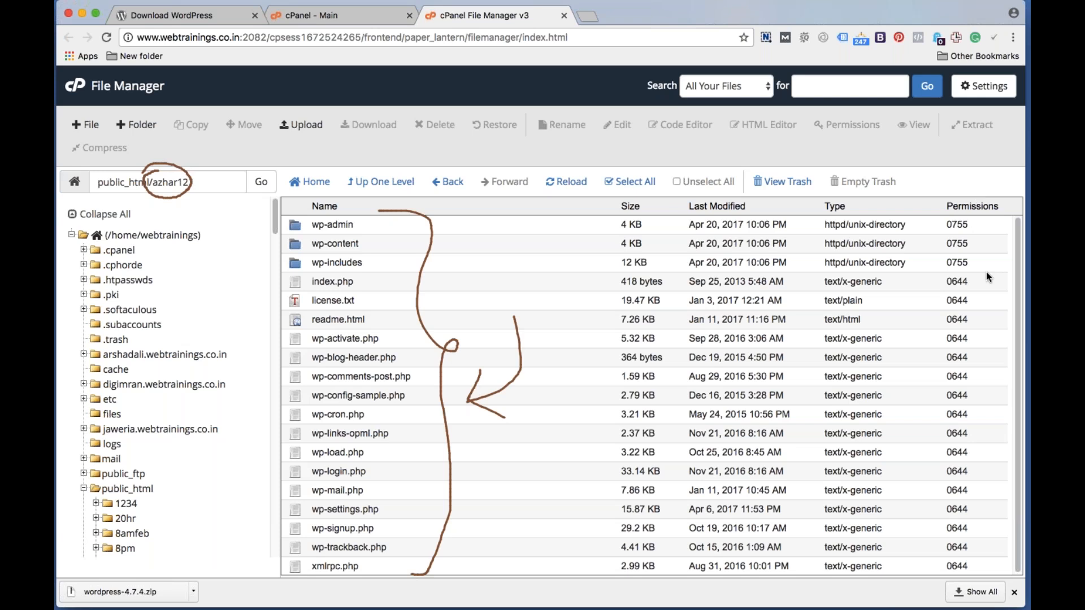
pyautogui.press('Escape')
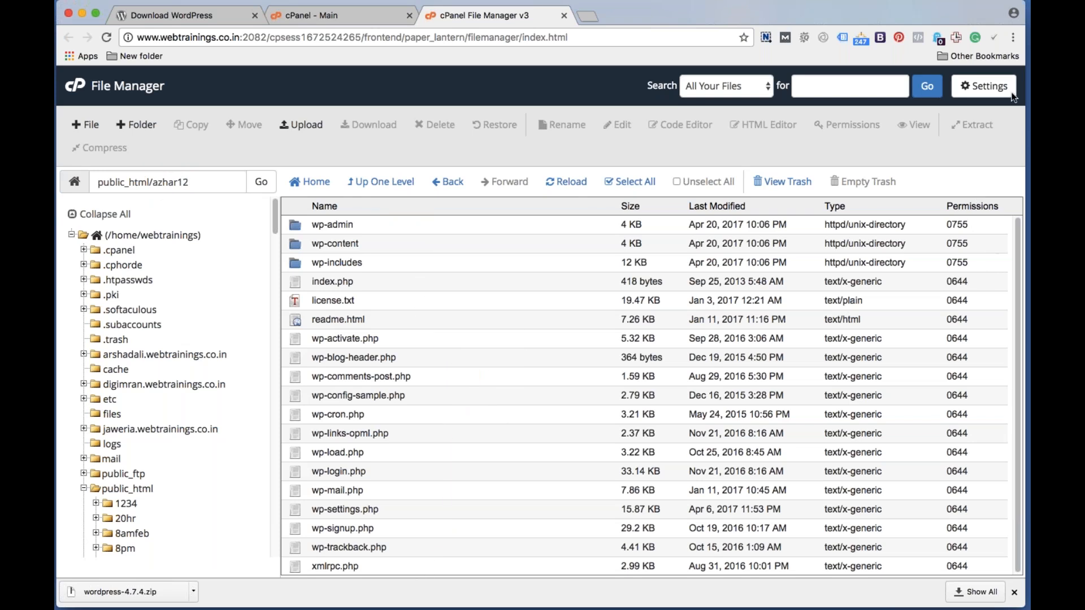
pyautogui.click(1022, 27)
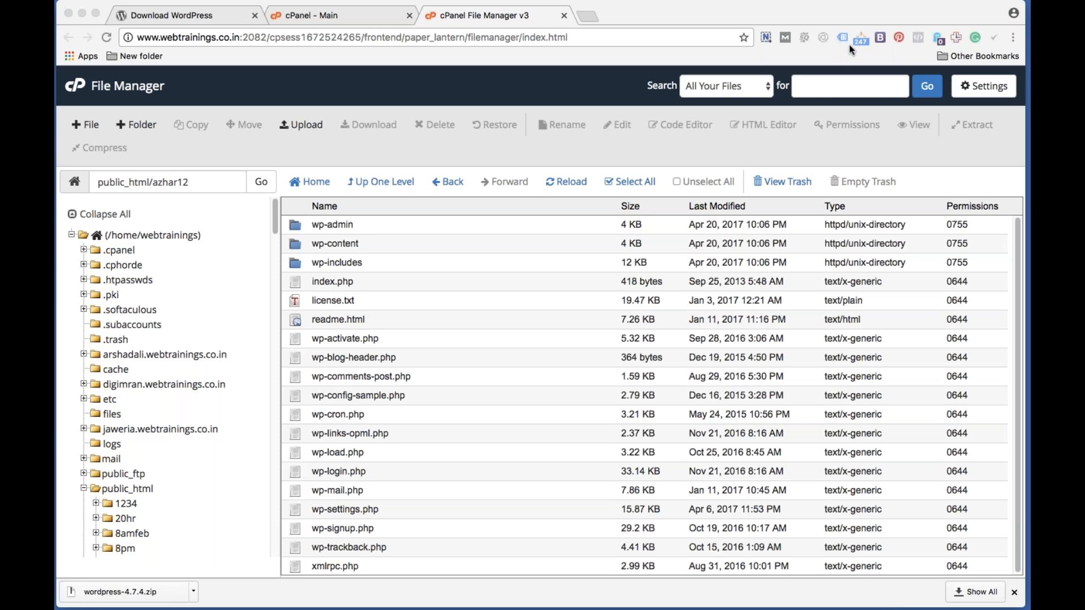
# Step: Return to the cPanel home tab and choose MySQL Databases under Databases
pyautogui.click(300, 16)
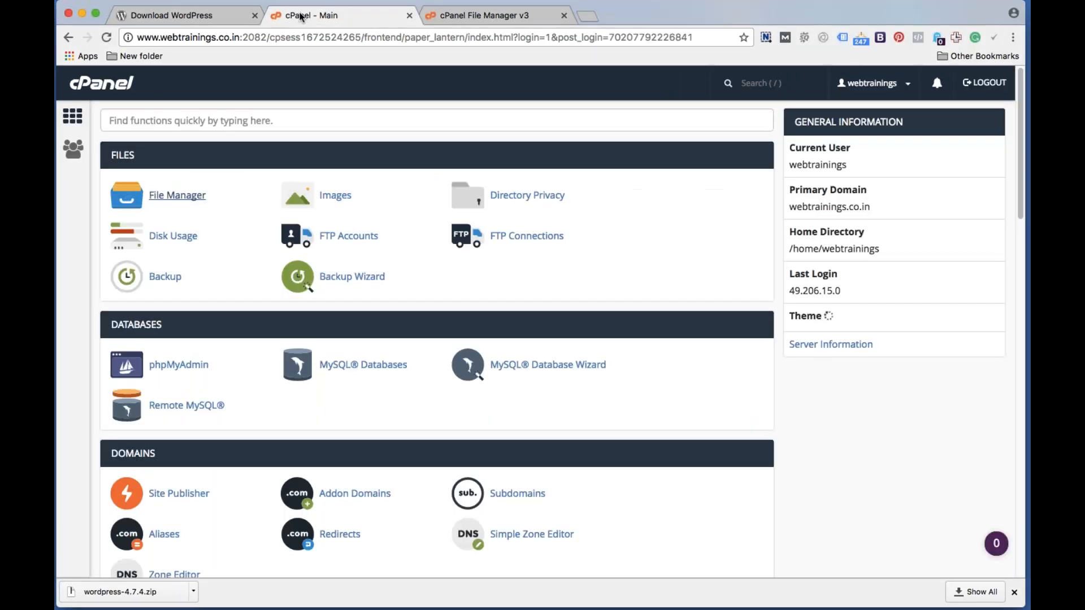
pyautogui.scroll(-2, 470, 368)
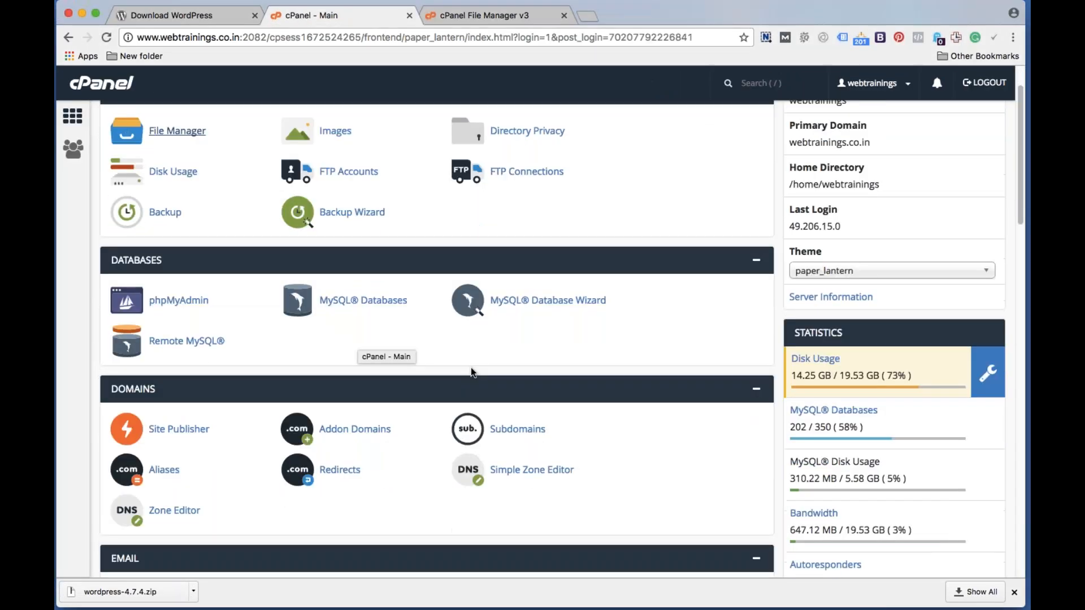
pyautogui.scroll(-1, 474, 368)
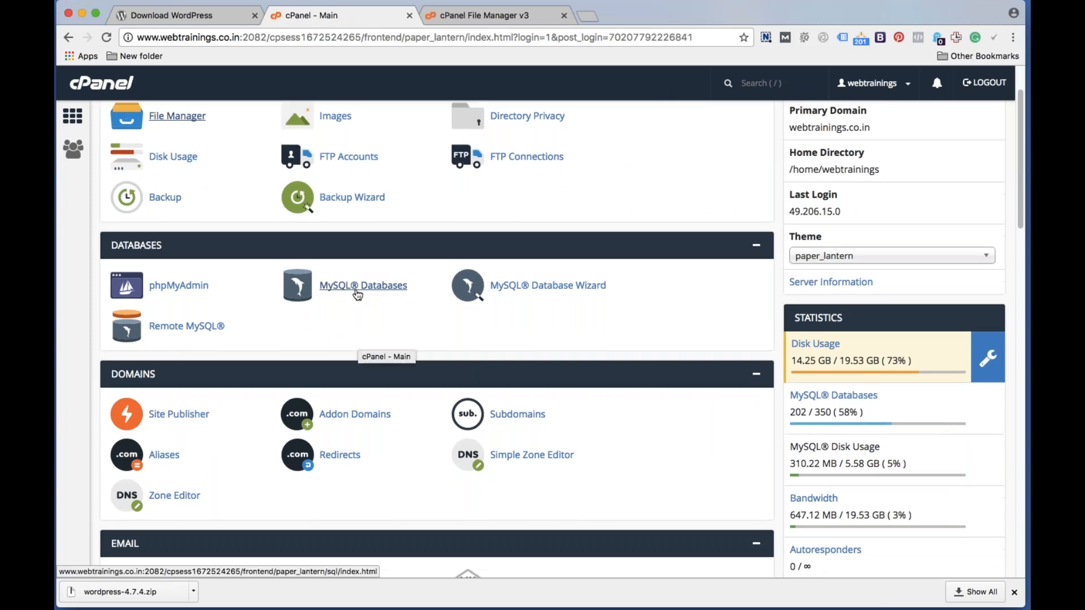
pyautogui.click(343, 291)
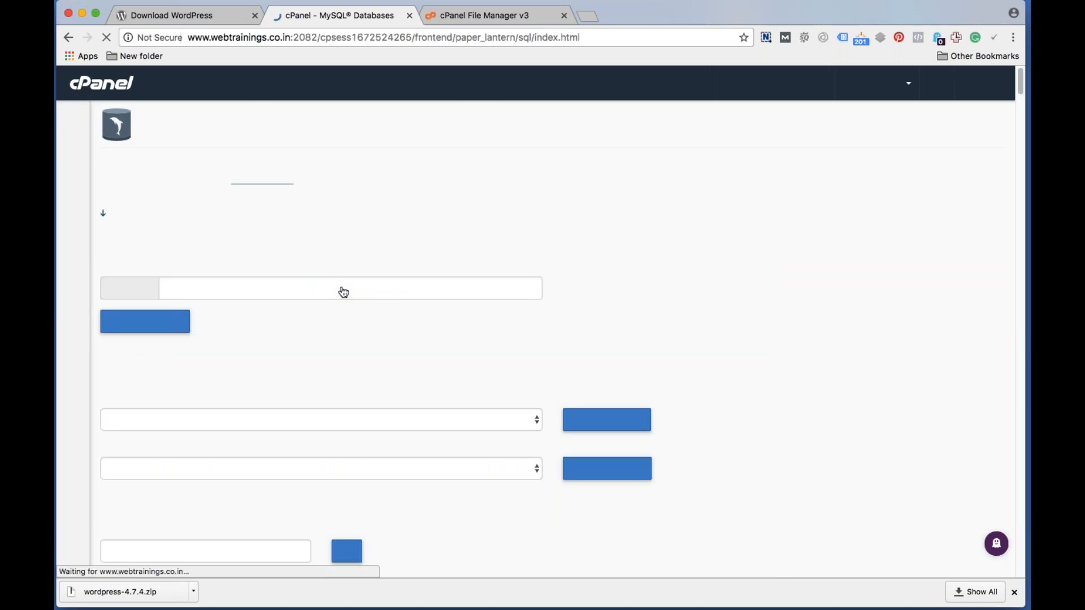
pyautogui.click(273, 289)
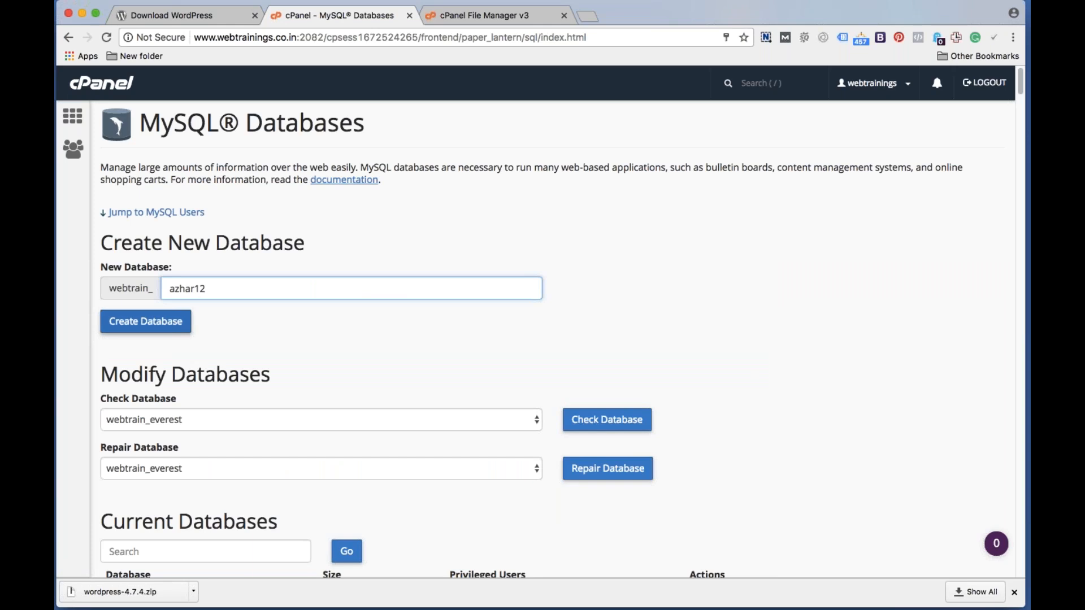
pyautogui.click(135, 322)
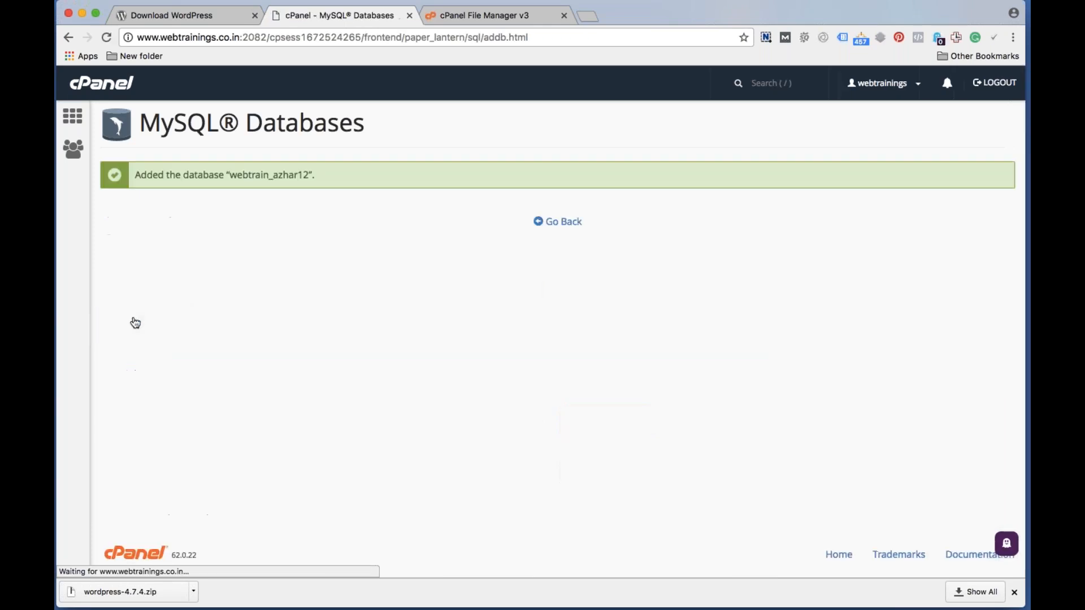
pyautogui.click(560, 223)
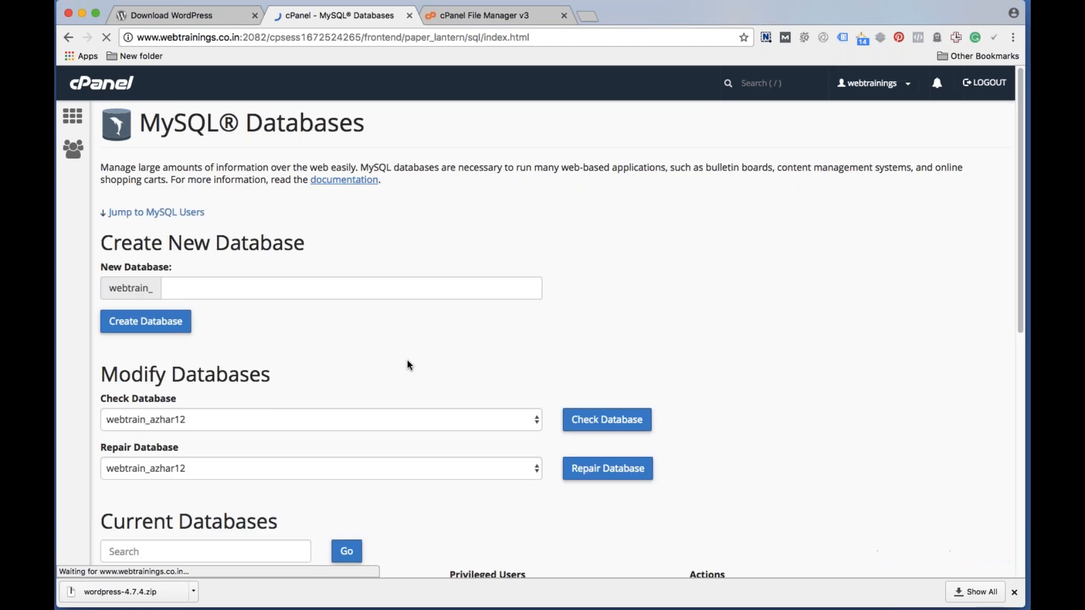
pyautogui.scroll(-15, 402, 361)
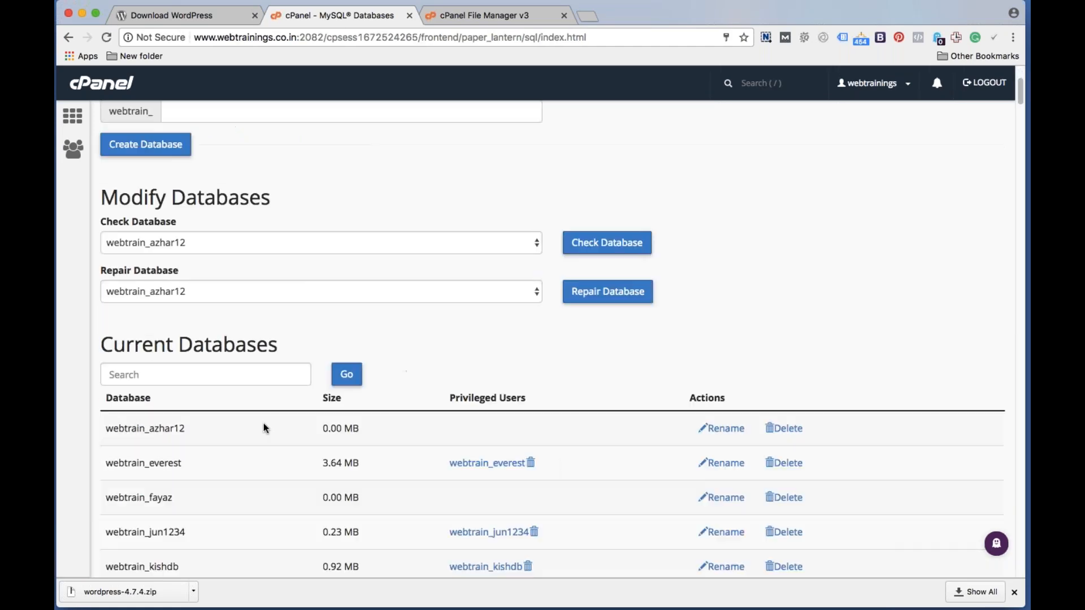
pyautogui.scroll(6, 166, 224)
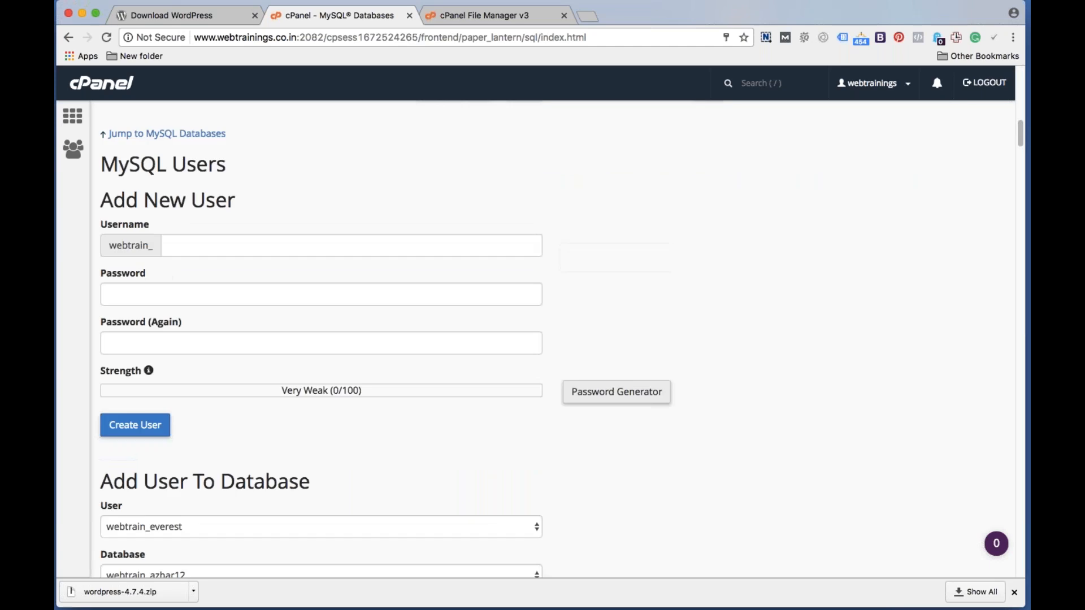
pyautogui.scroll(-1, 166, 224)
pyautogui.click(186, 373)
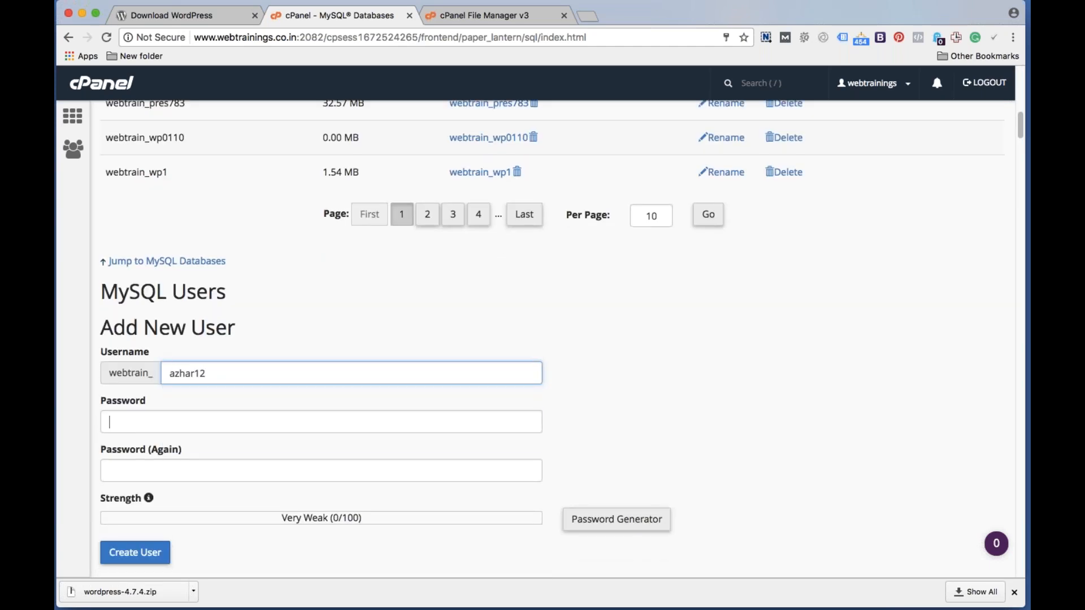
pyautogui.press('Tab')
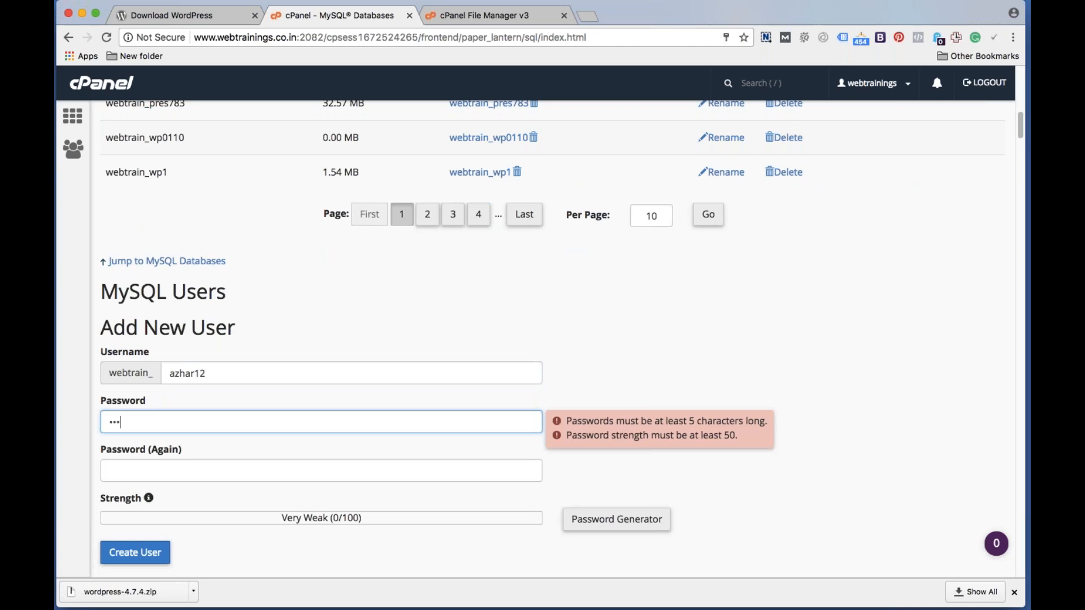
# Step: Replace the too-short password with a stronger one and enter it again to confirm
pyautogui.click(109, 471)
pyautogui.doubleClick(109, 422)
pyautogui.press('BackSpace')
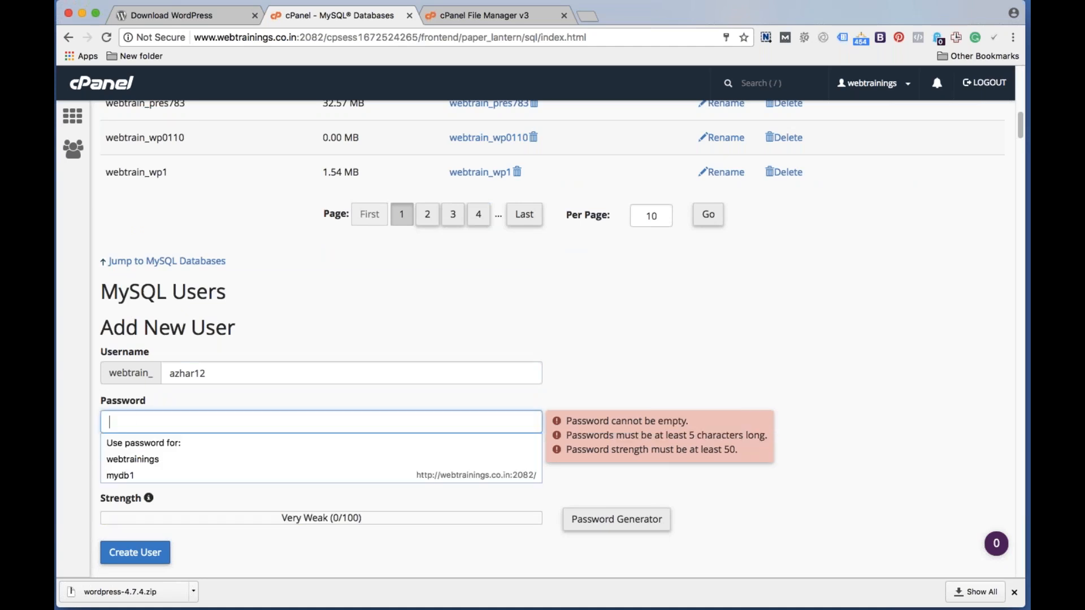
pyautogui.write('••••••••')
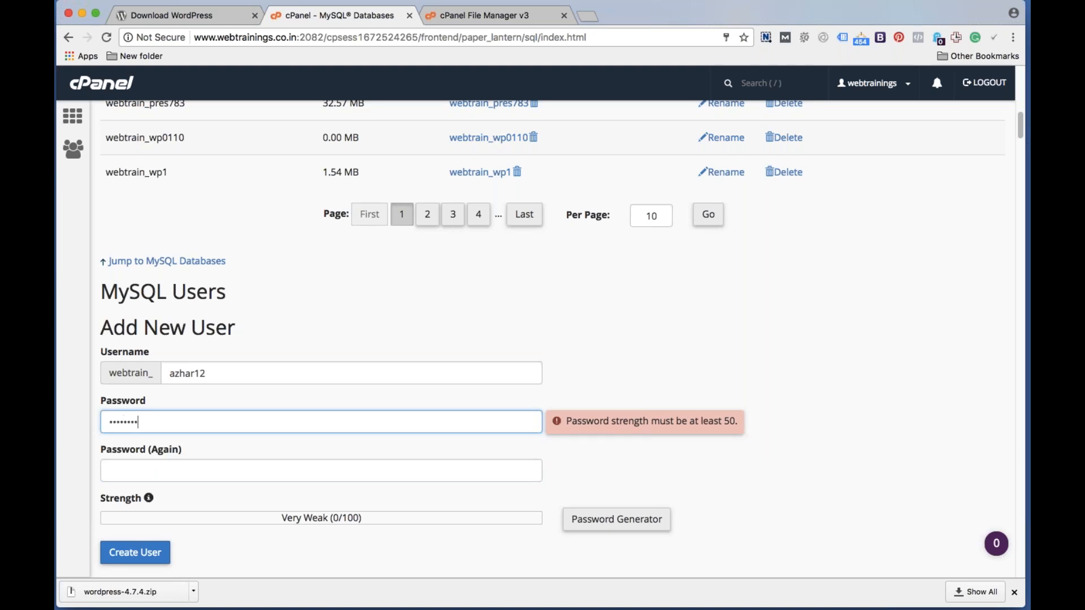
pyautogui.click(109, 470)
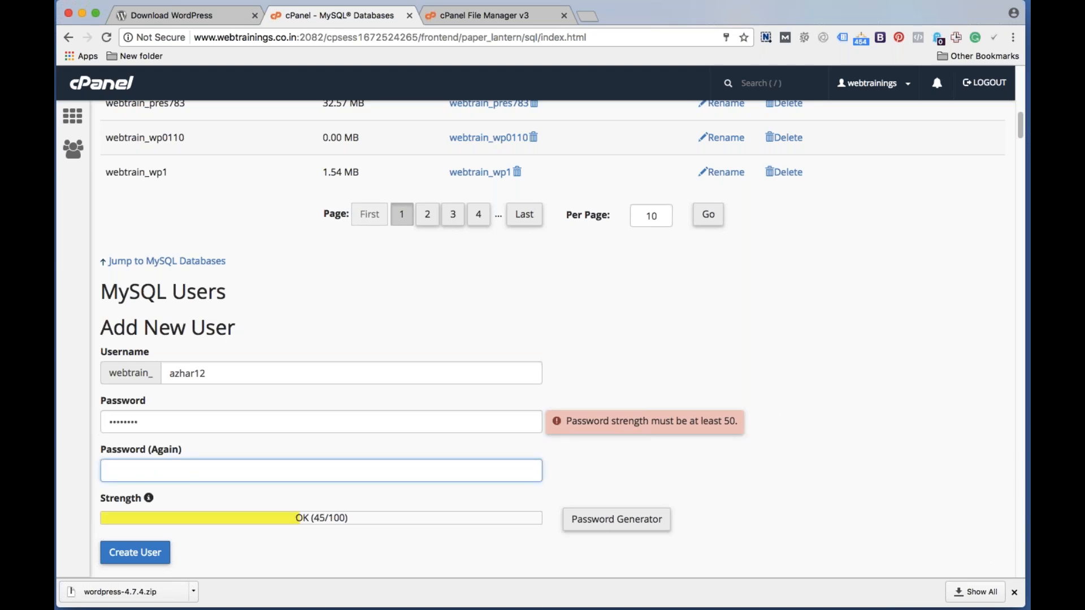
pyautogui.hotkey('shift', 'Tab')
pyautogui.press('BackSpace')
pyautogui.write('•••••••••')
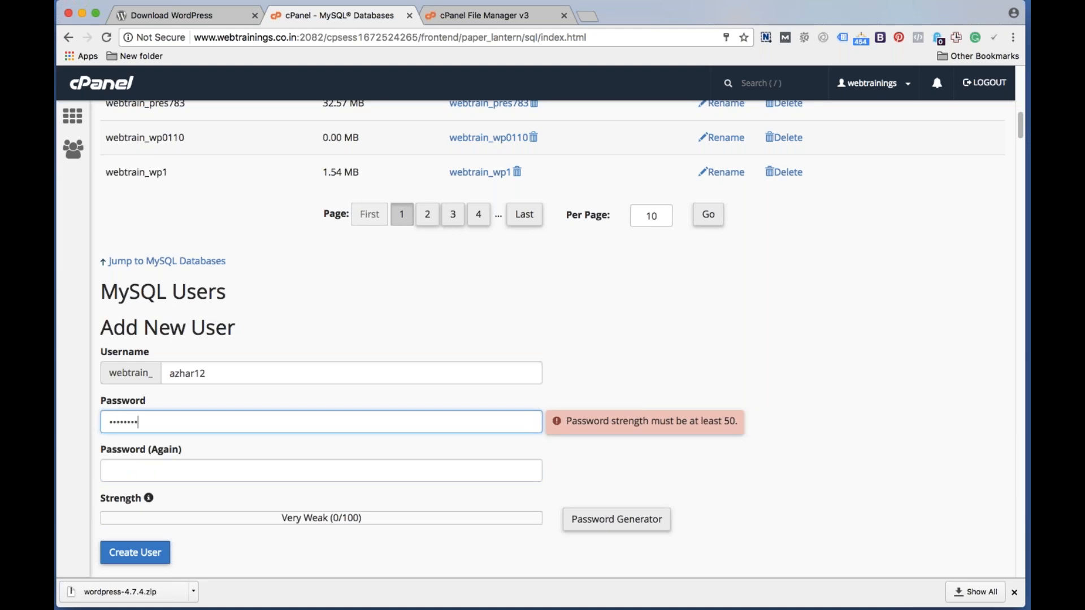
pyautogui.press('Tab')
pyautogui.write('••••••')
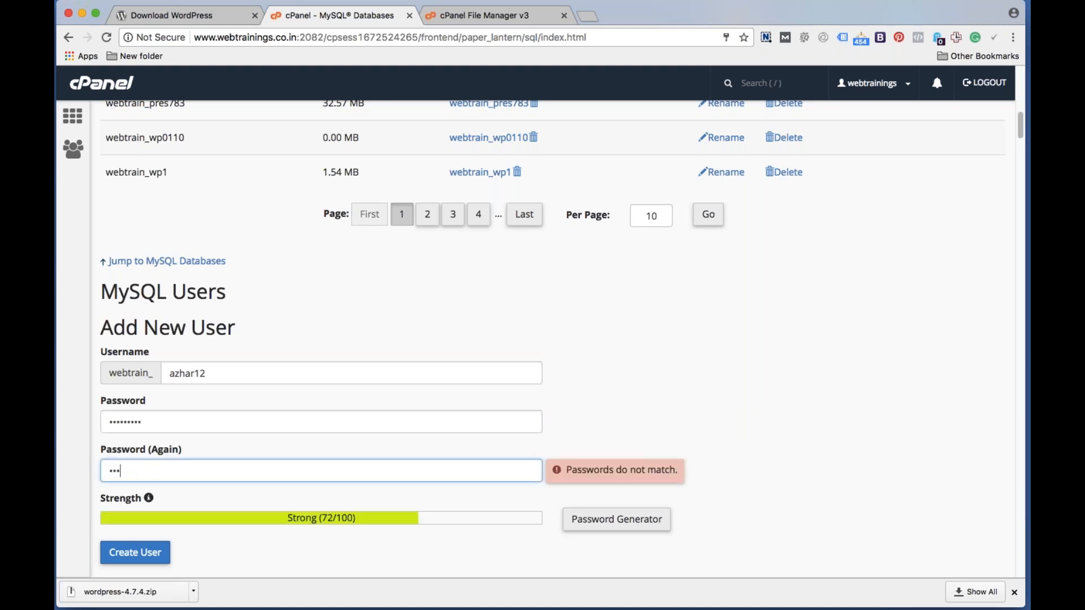
pyautogui.write('•••')
pyautogui.scroll(-1, 551, 334)
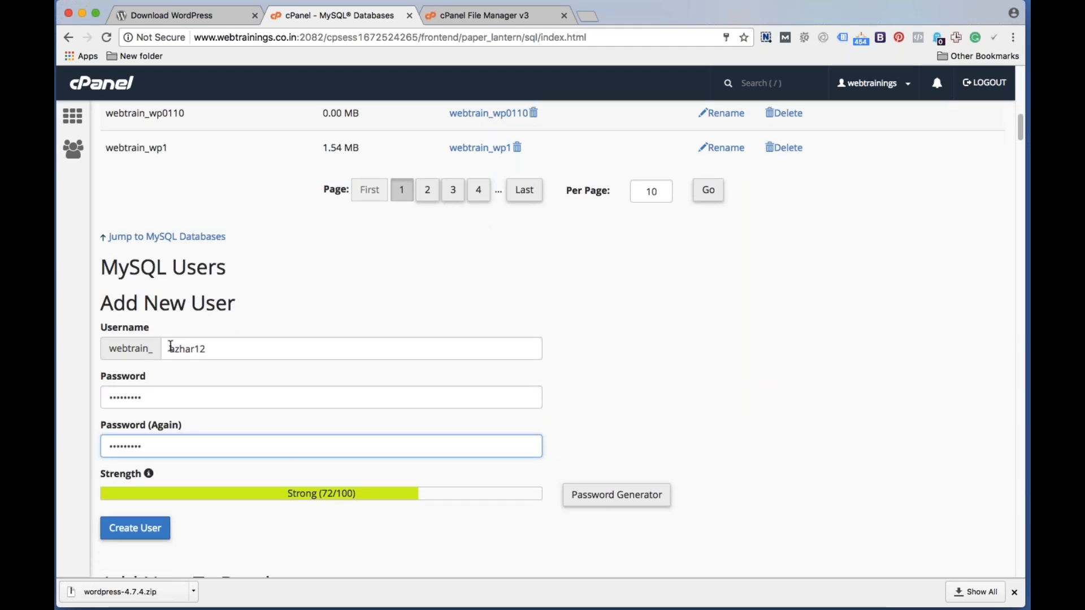
pyautogui.moveTo(169, 348); pyautogui.dragTo(199, 349)
pyautogui.click(137, 535)
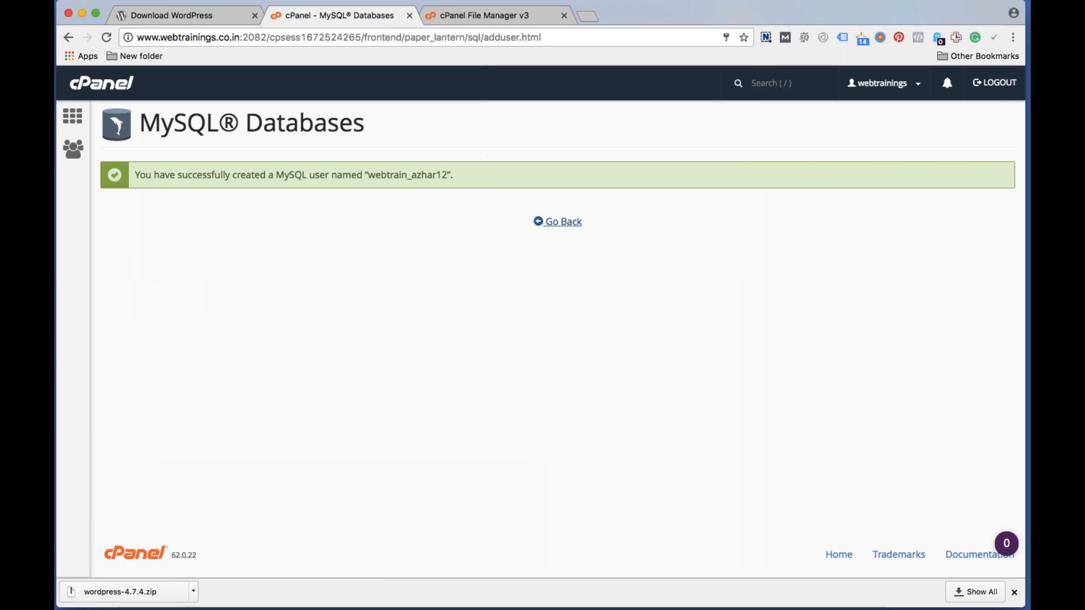
pyautogui.click(560, 221)
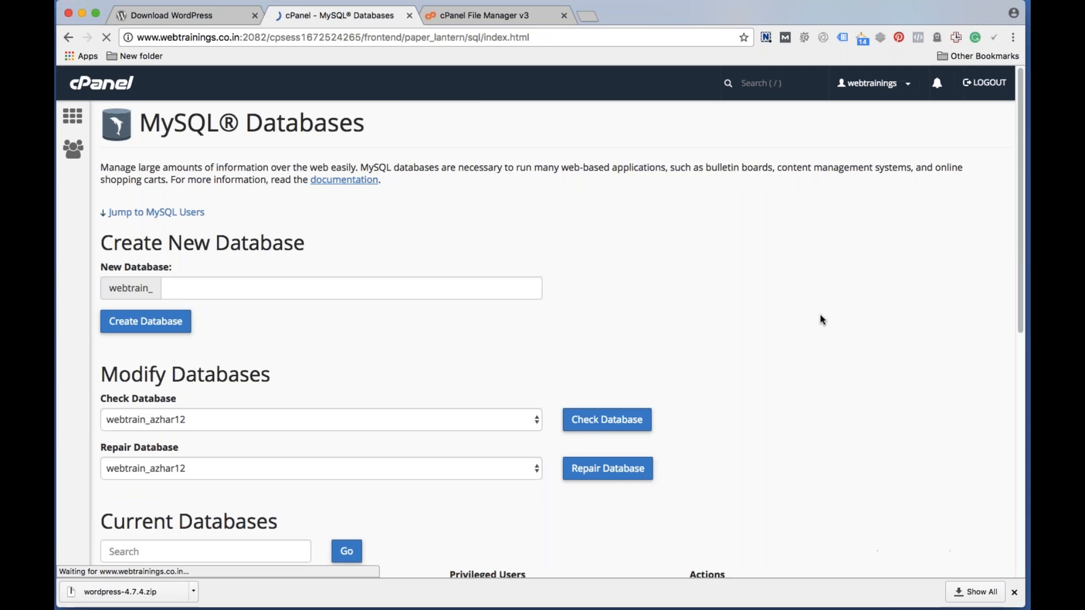
pyautogui.scroll(-5, 315, 380)
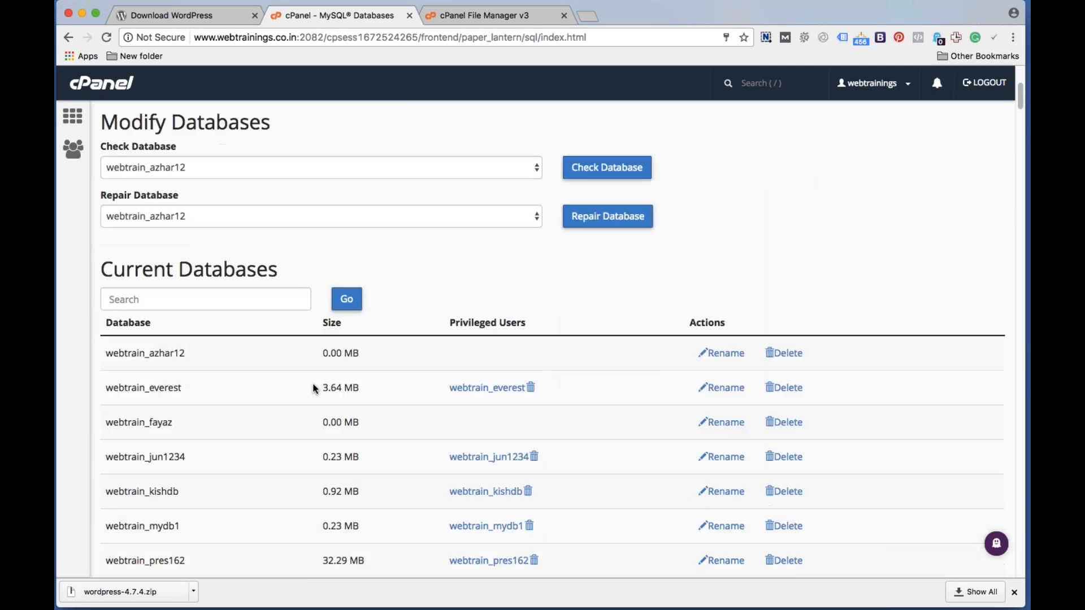
pyautogui.scroll(-15, 313, 389)
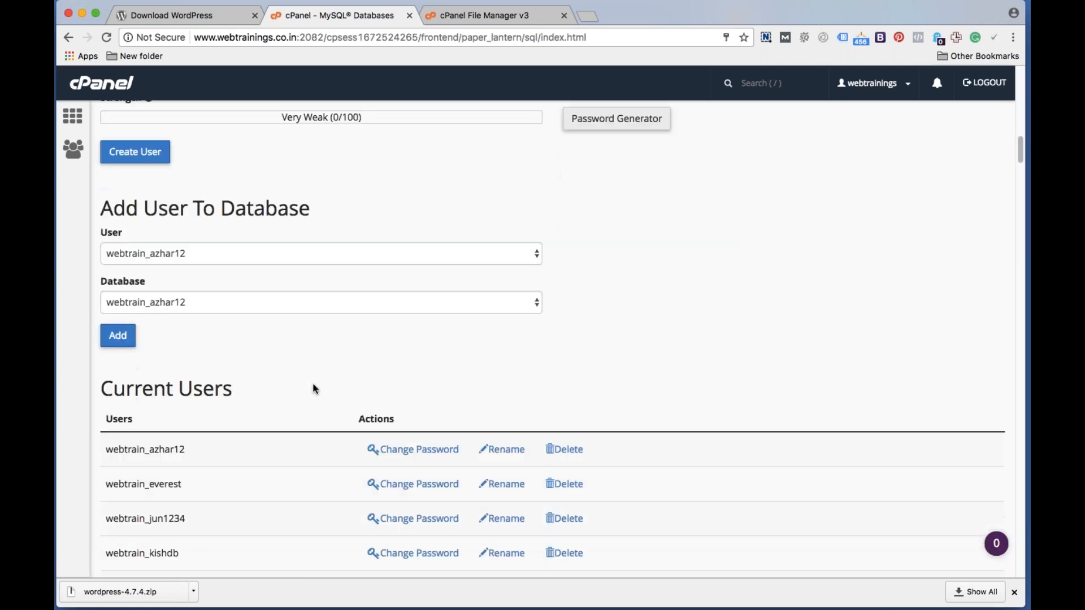
pyautogui.click(198, 251)
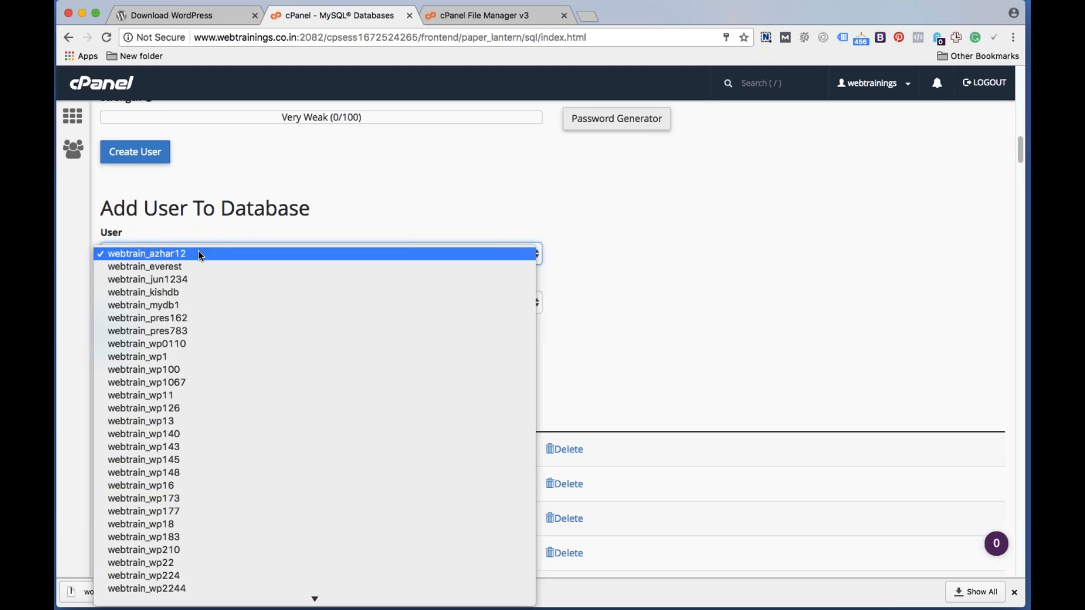
pyautogui.click(427, 225)
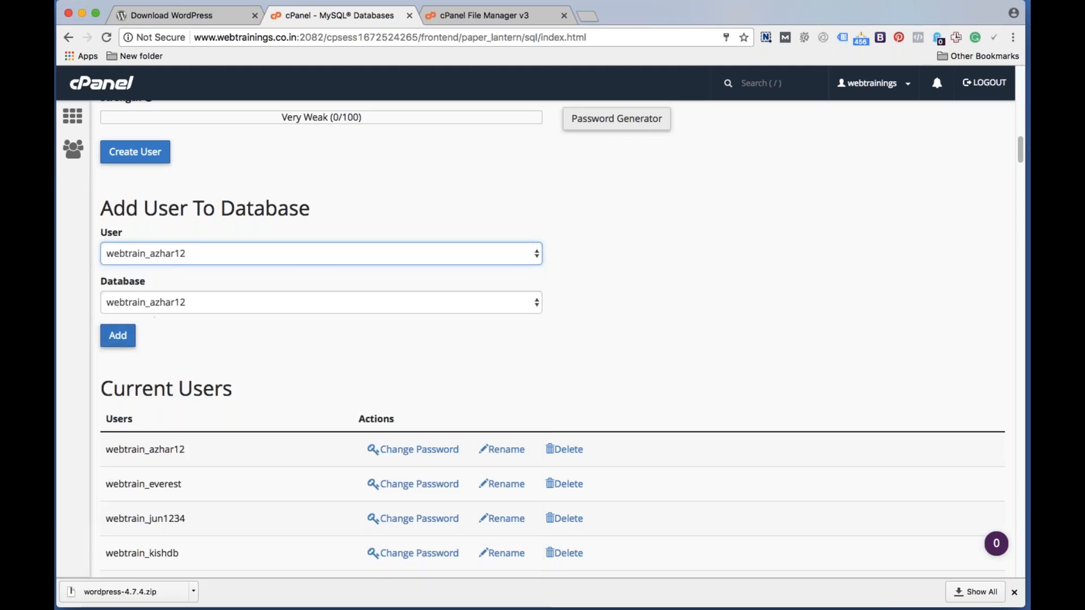
pyautogui.click(117, 335)
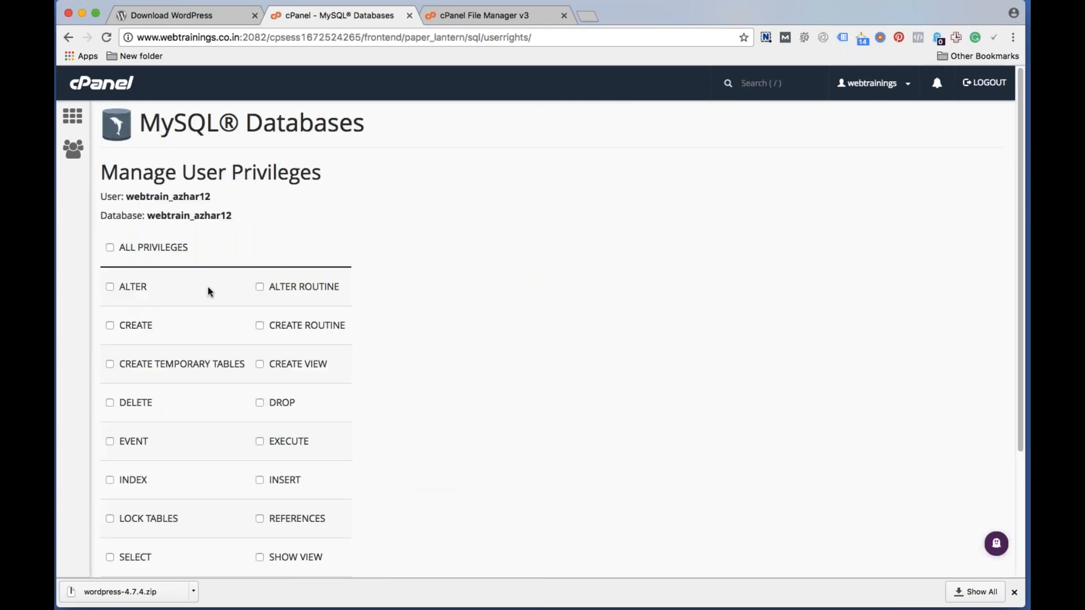
pyautogui.click(141, 250)
pyautogui.scroll(-5, 211, 281)
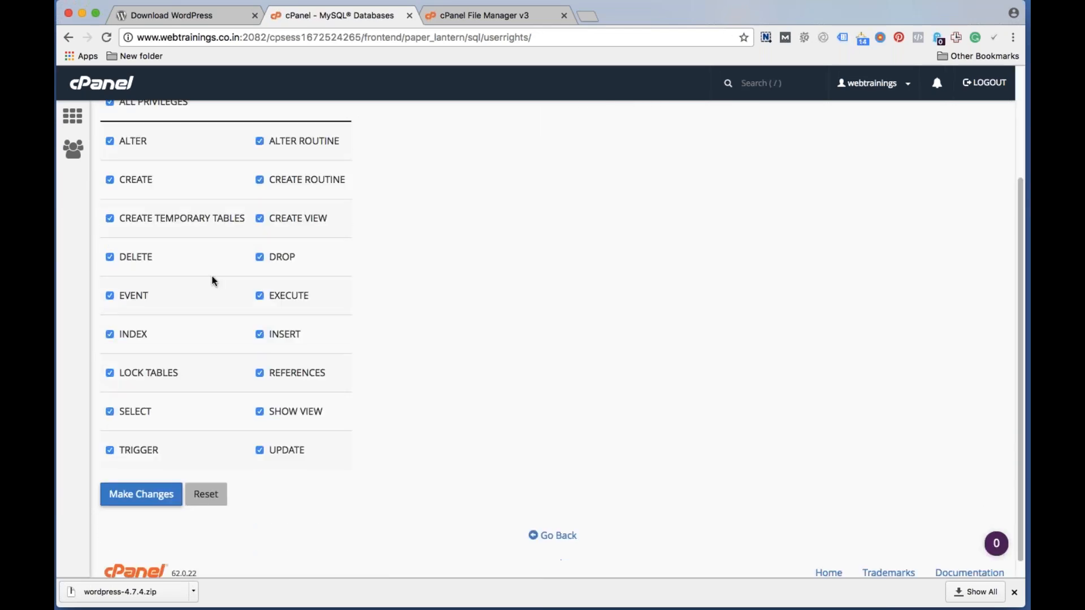
pyautogui.click(136, 480)
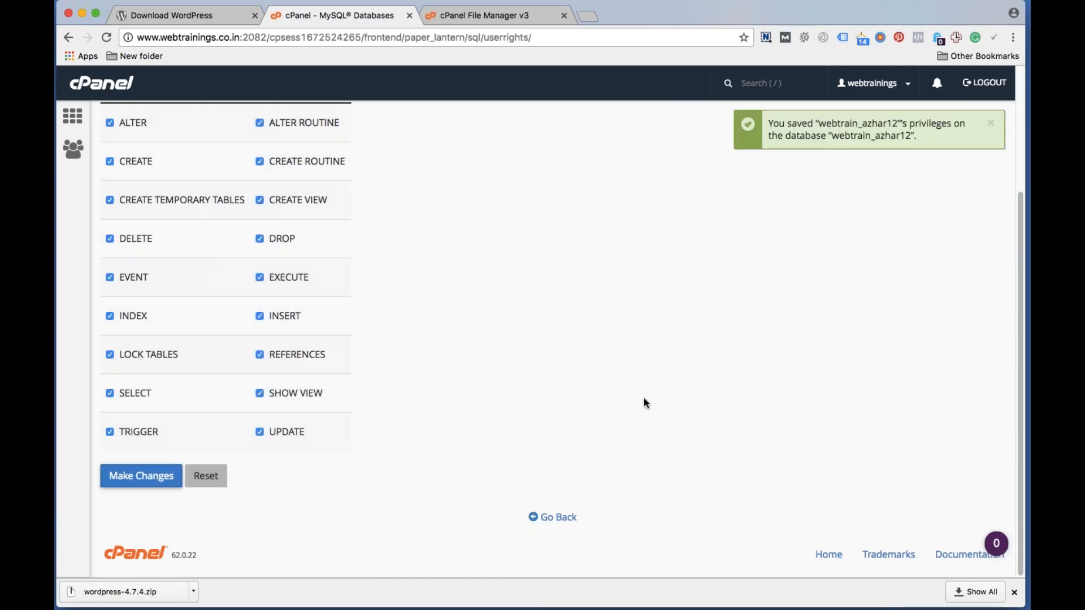
pyautogui.moveTo(810, 3)
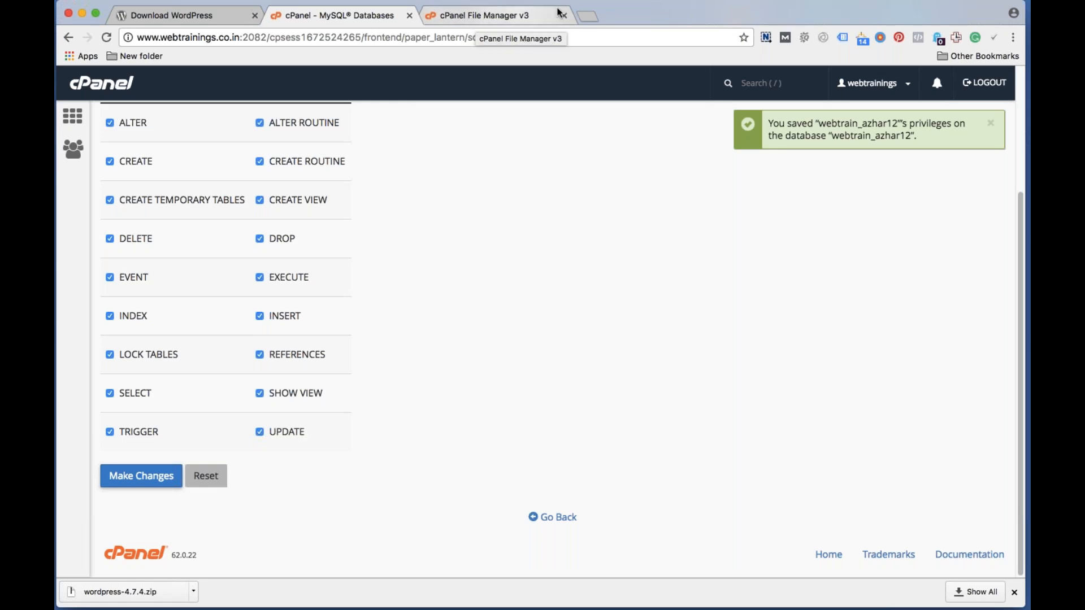
pyautogui.click(589, 15)
pyautogui.write('w')
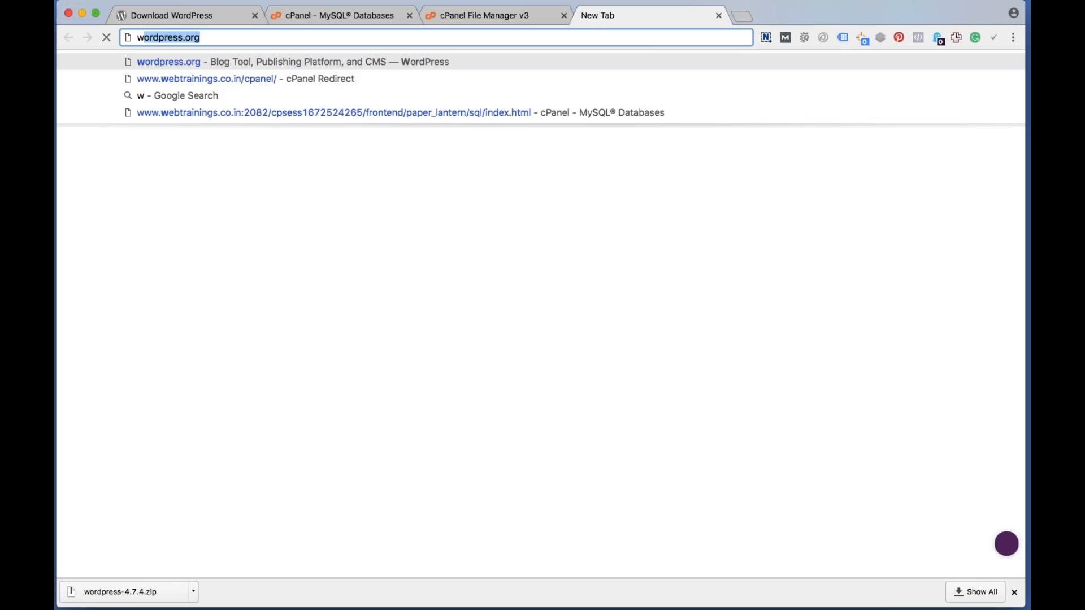
pyautogui.write('ebtrainin')
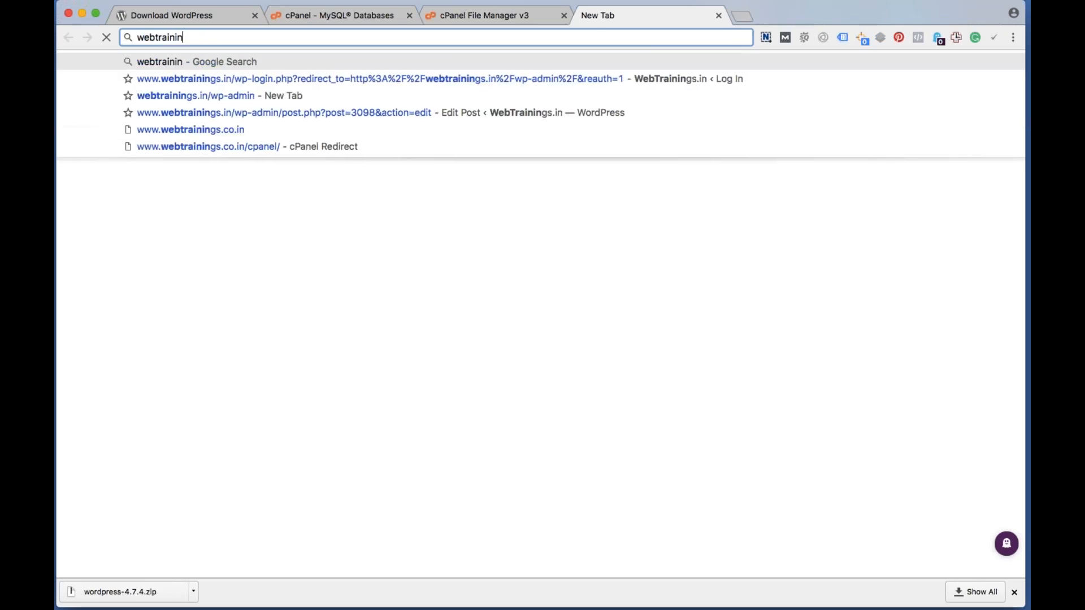
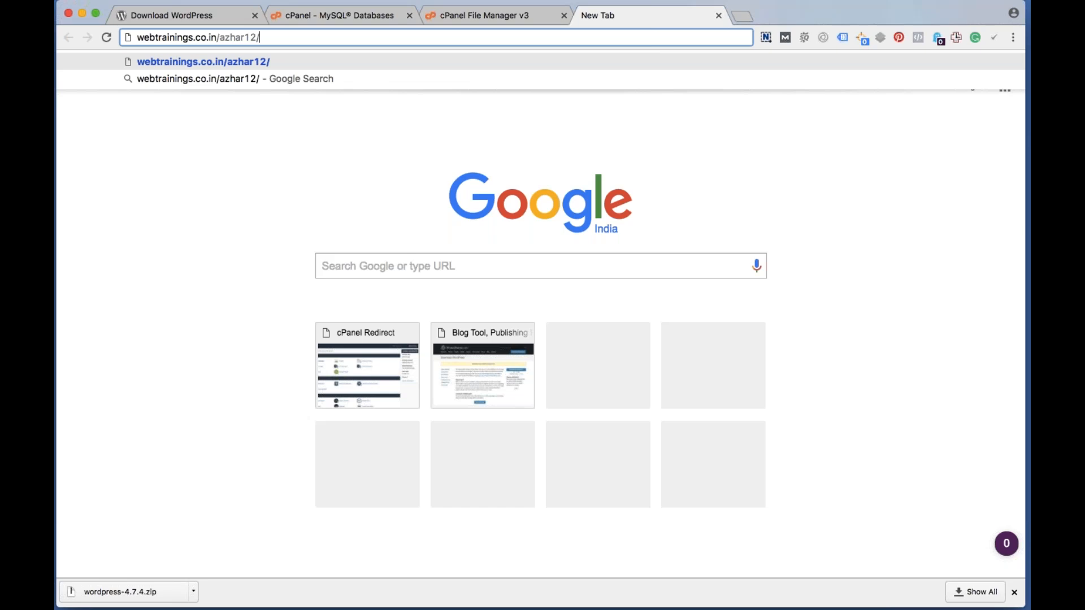
pyautogui.press('Return')
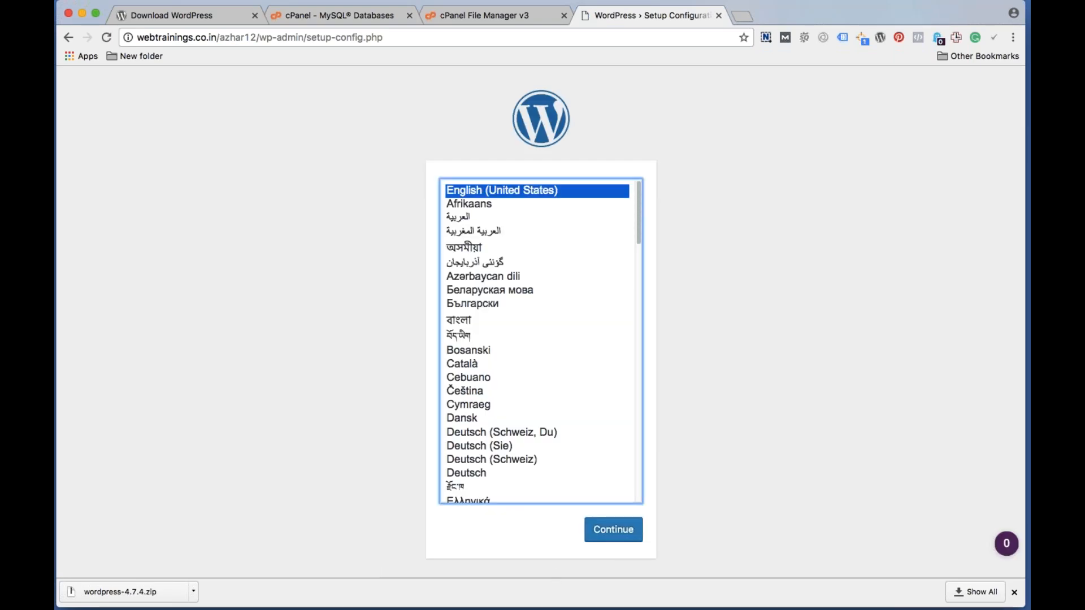
pyautogui.click(622, 535)
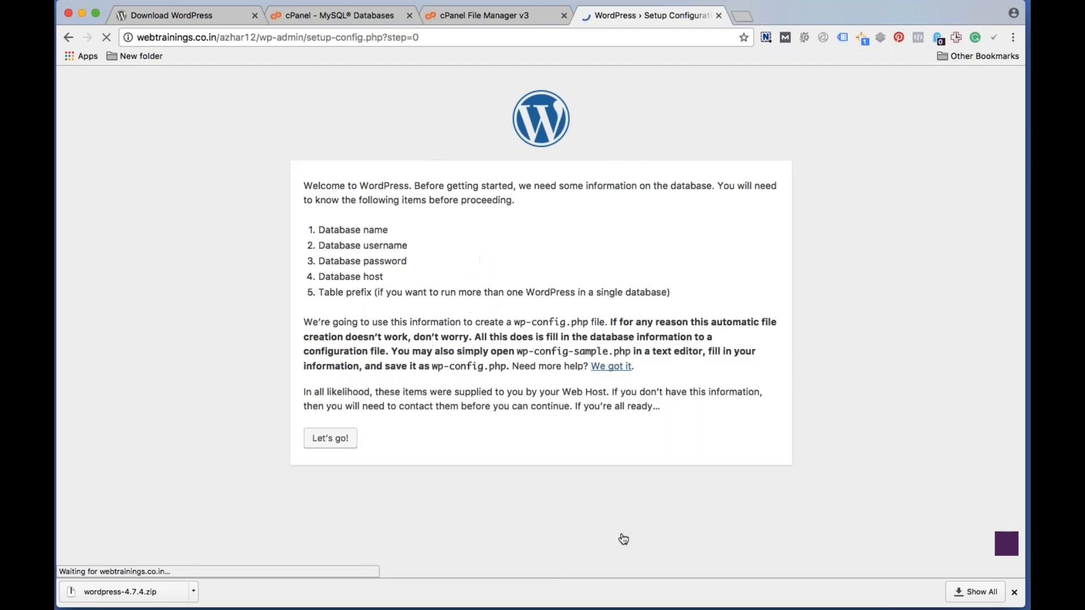
pyautogui.click(339, 441)
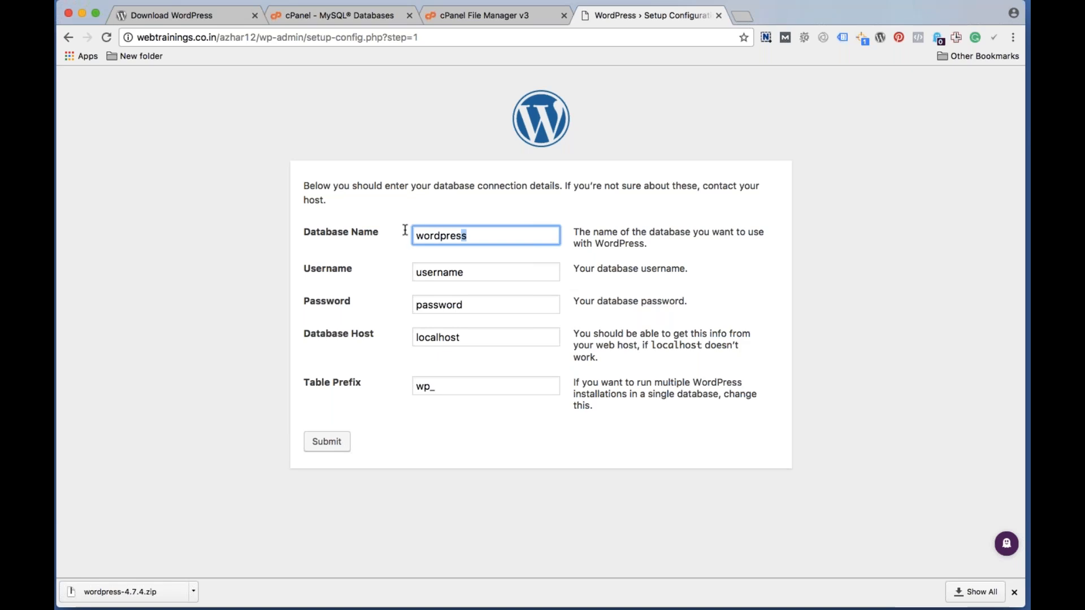
pyautogui.moveTo(405, 230); pyautogui.dragTo(374, 226)
pyautogui.write('we')
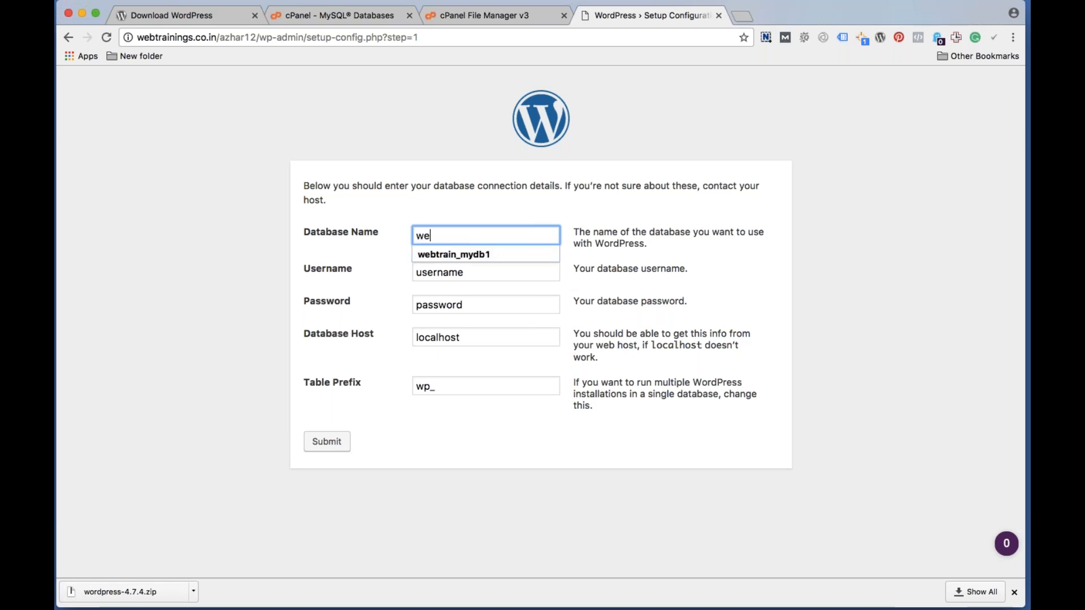
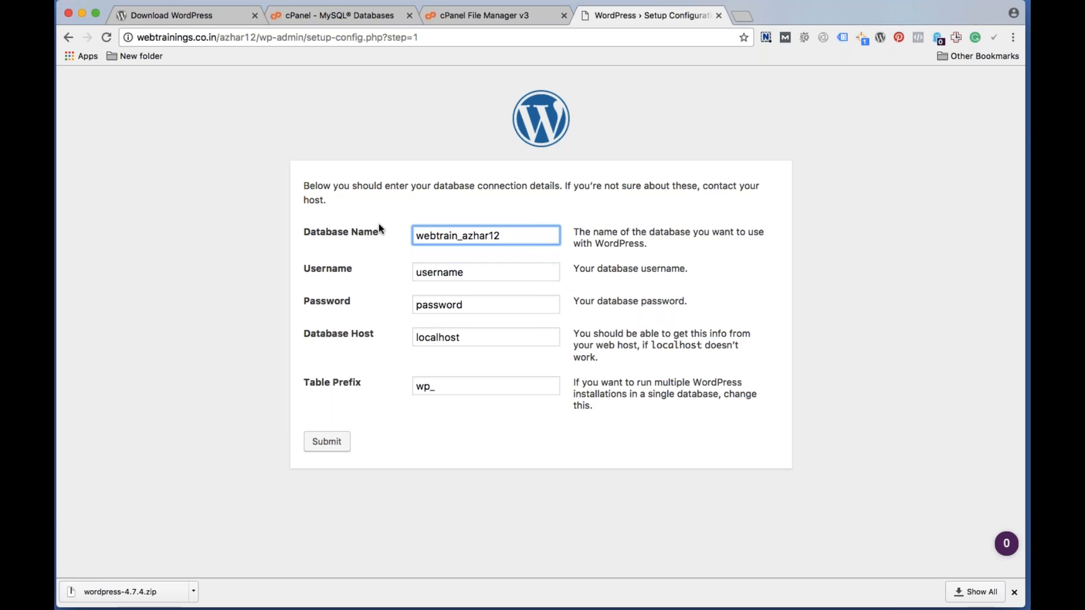
pyautogui.press('super+a')
pyautogui.press('super+c')
pyautogui.press('Tab')
pyautogui.press('super+v')
pyautogui.press('Tab')
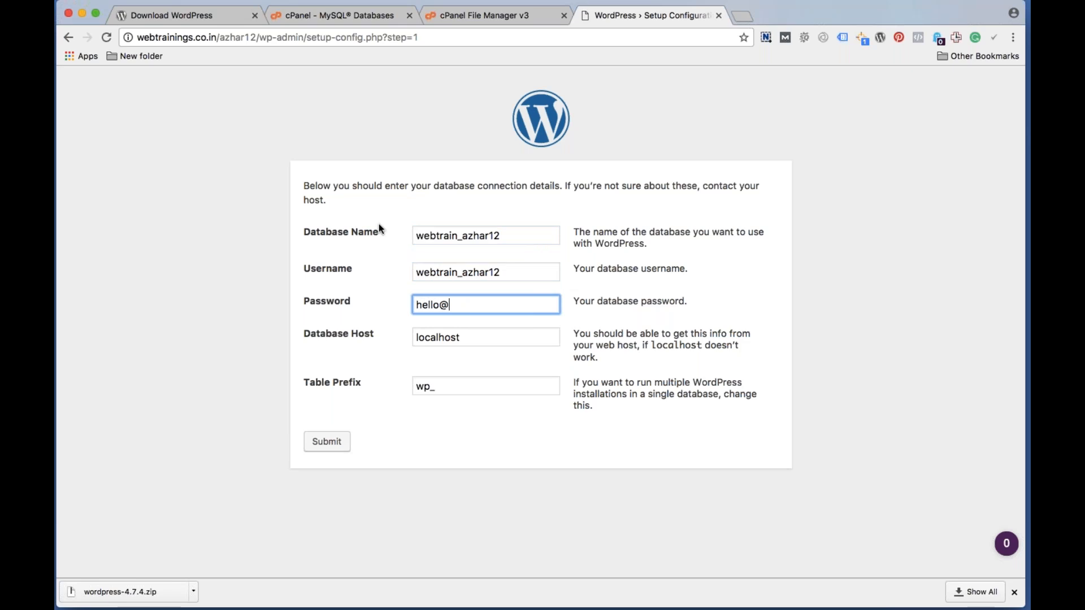
# Step: Enter the database password, keep localhost and the wp_ prefix, submit, and run the install
pyautogui.press('Tab')
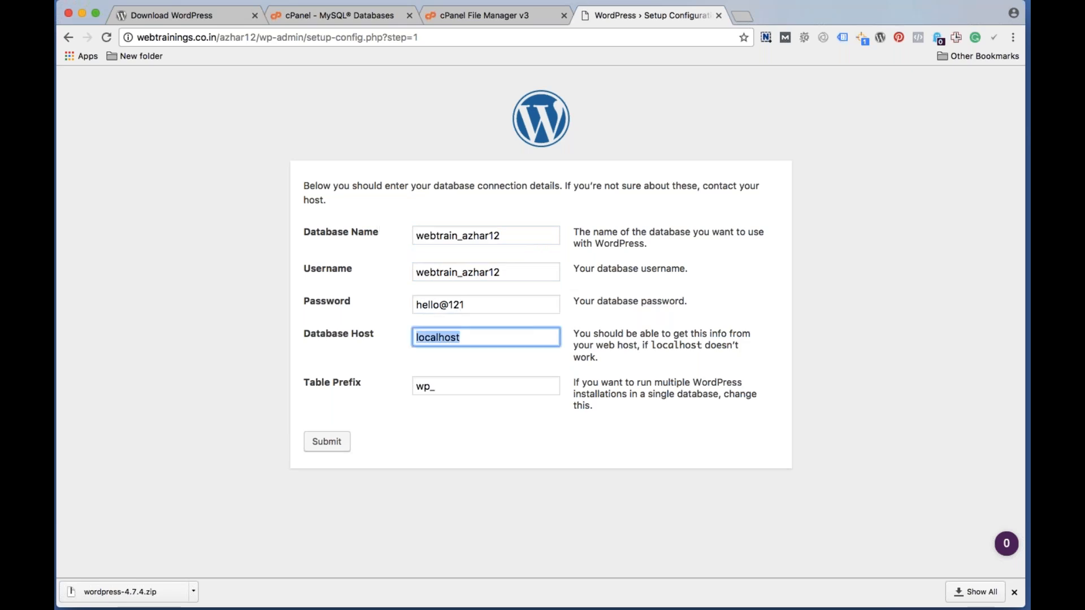
pyautogui.click(398, 352)
pyautogui.click(434, 386)
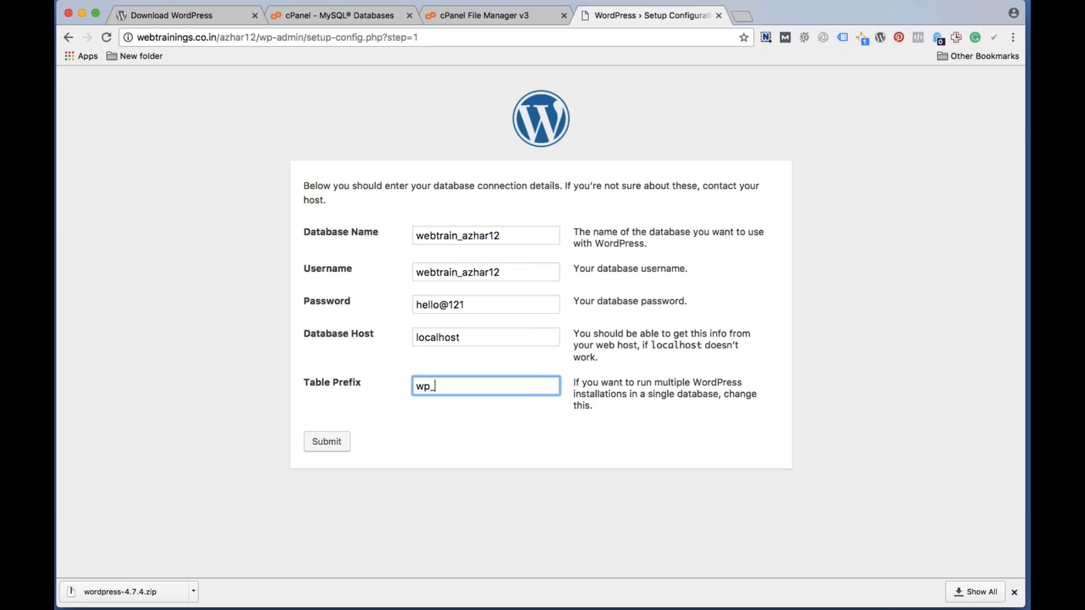
pyautogui.click(333, 447)
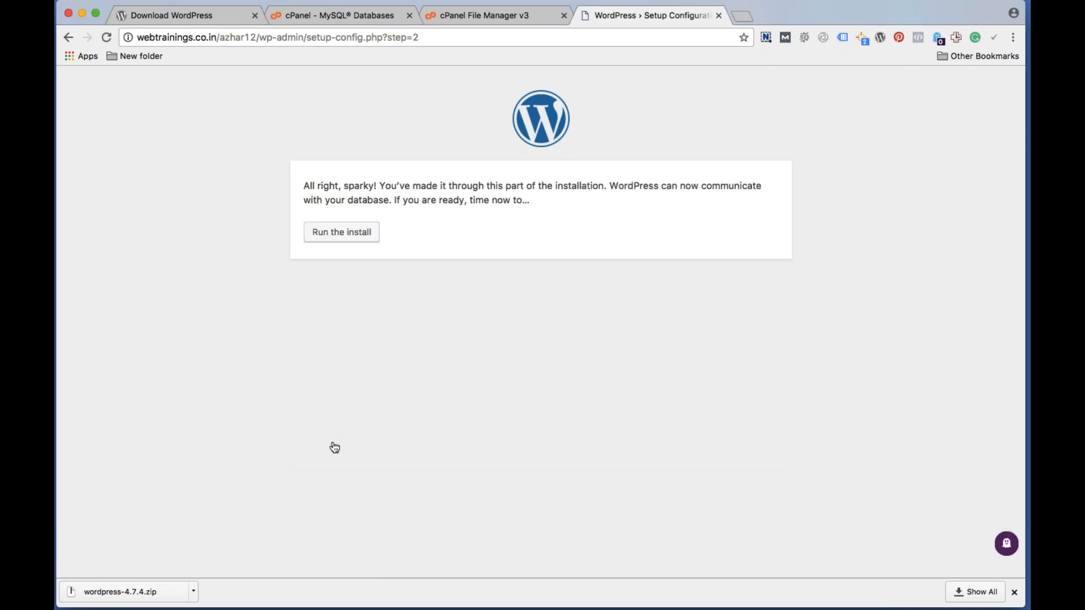
pyautogui.click(333, 239)
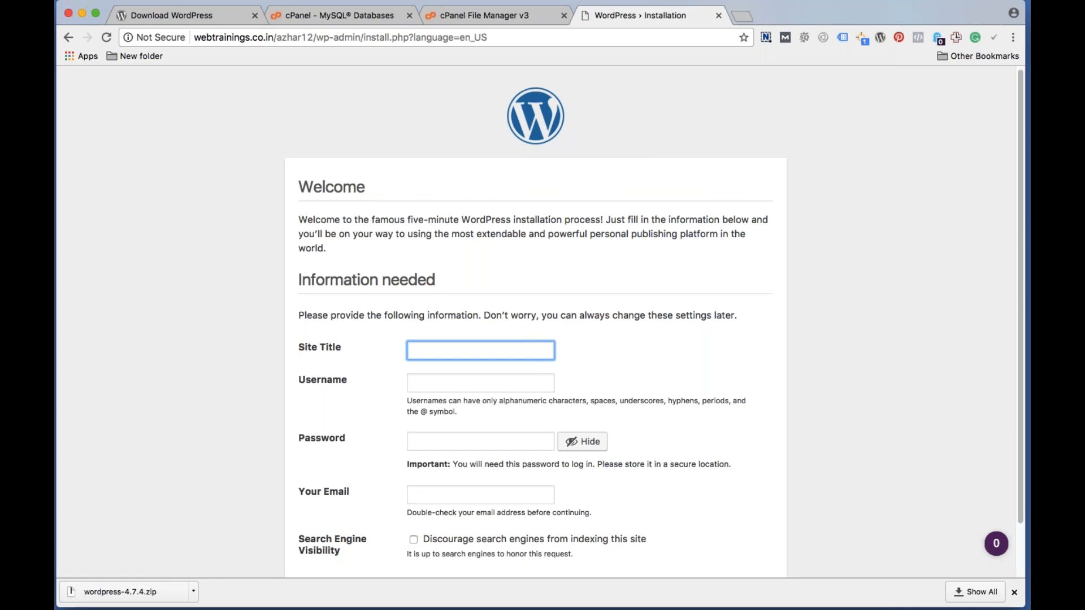
# Step: Set site title 'My Sample Site', admin username admin, and a confirmed weak password
pyautogui.write('My ')
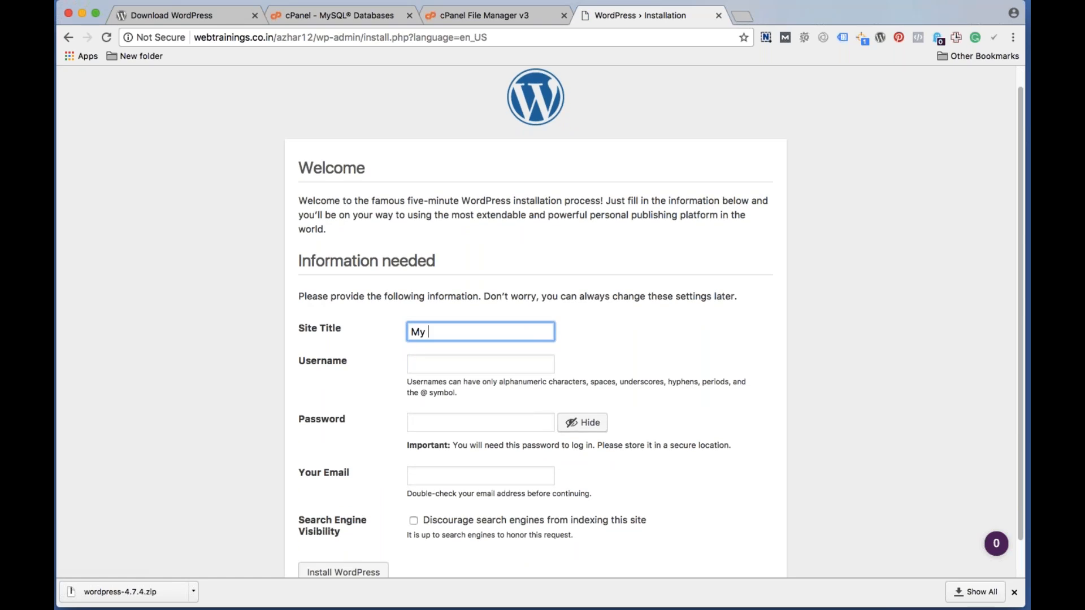
pyautogui.write('Sample Site')
pyautogui.press('Tab')
pyautogui.write('admin')
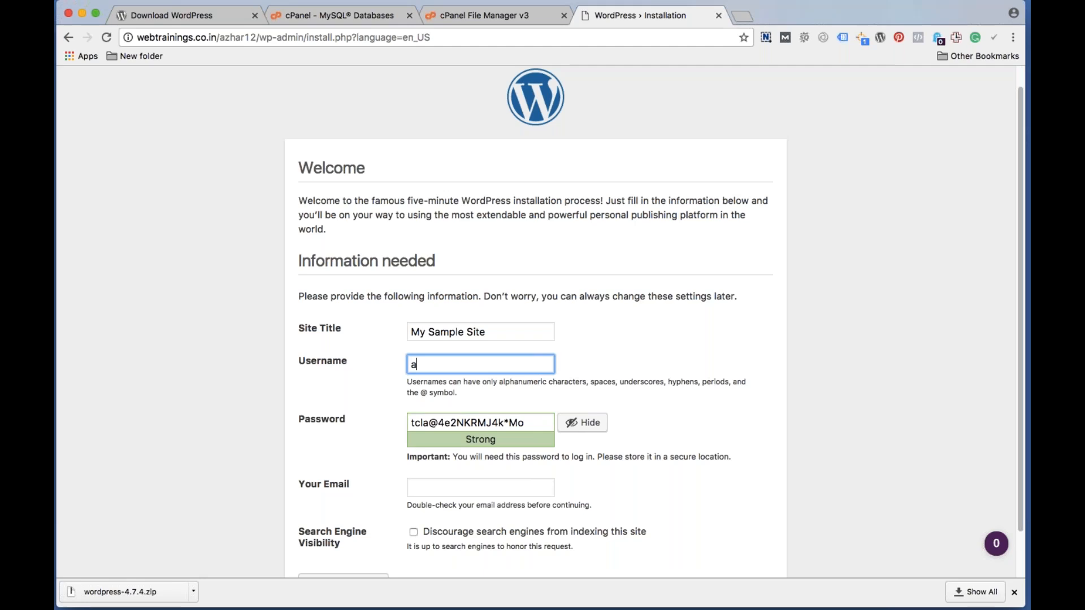
pyautogui.press('Tab')
pyautogui.press('BackSpace')
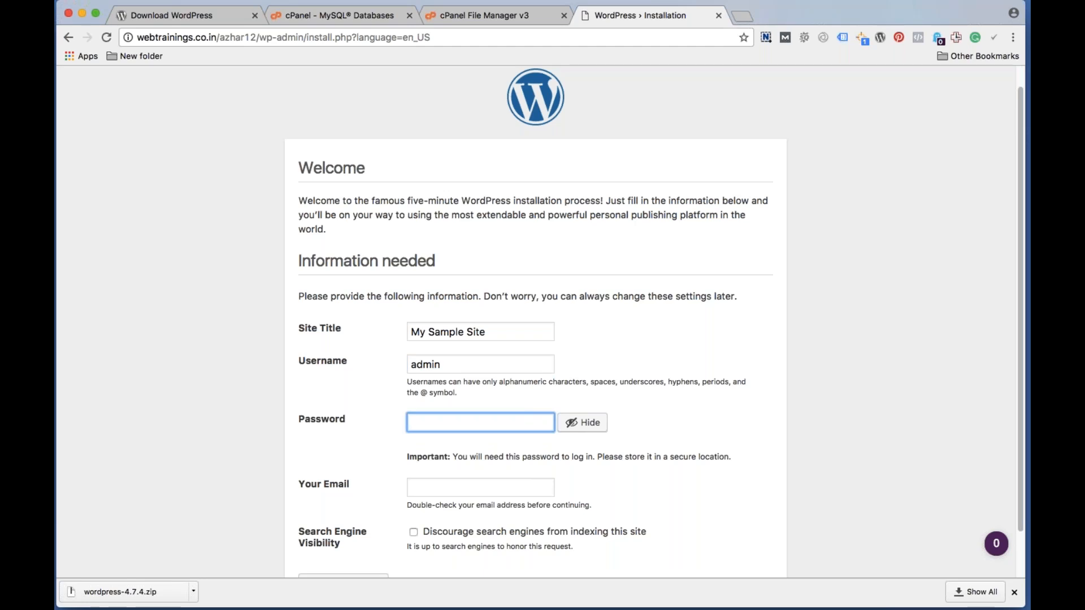
pyautogui.press('Tab')
pyautogui.click(413, 484)
# Step: Choose a saved admin e-mail, discourage search engines, install WordPress, and go to login
pyautogui.scroll(-1, 411, 482)
pyautogui.scroll(-2, 481, 437)
pyautogui.click(480, 437)
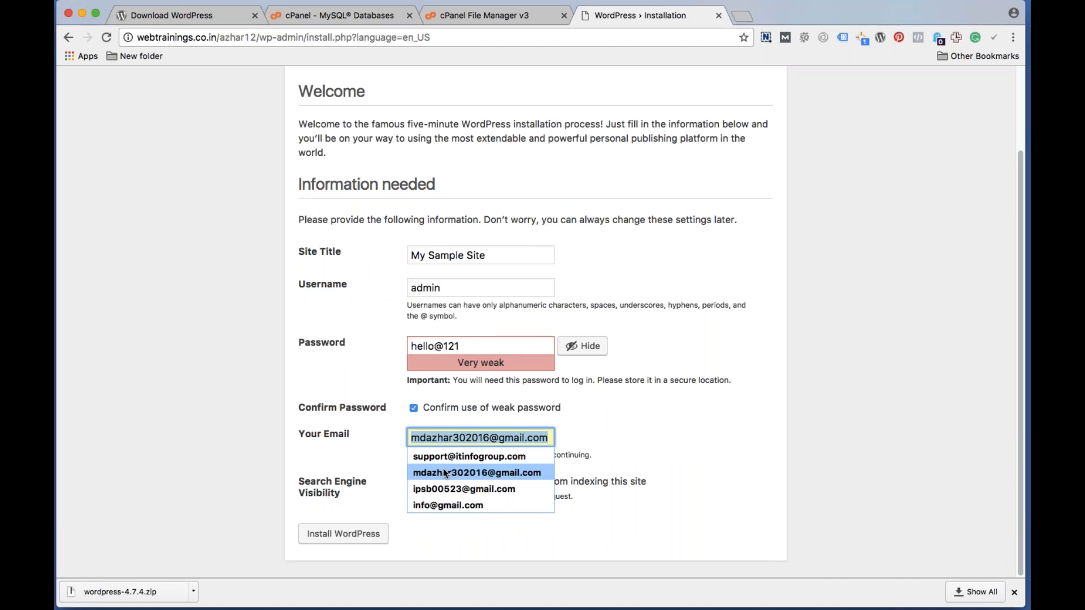
pyautogui.click(443, 469)
pyautogui.click(389, 497)
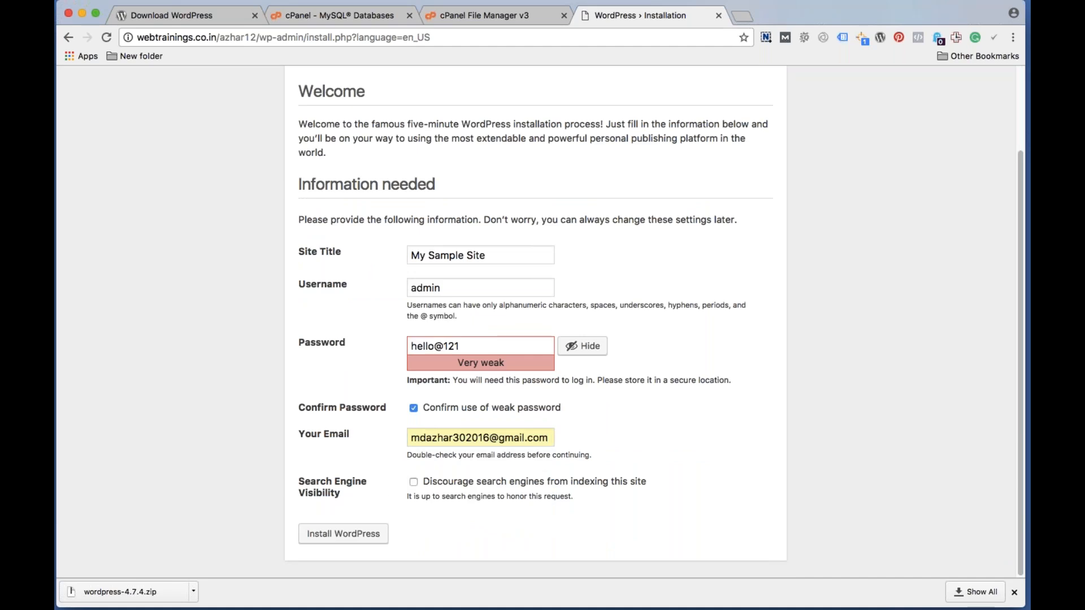
pyautogui.click(413, 481)
pyautogui.click(352, 541)
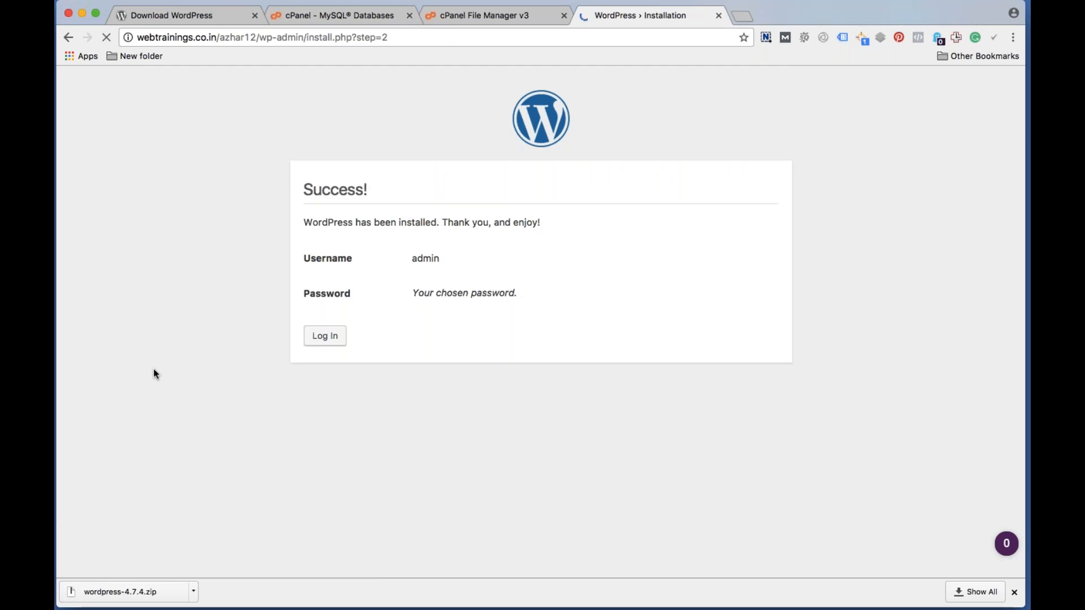
pyautogui.moveTo(304, 189); pyautogui.dragTo(370, 190)
pyautogui.click(325, 336)
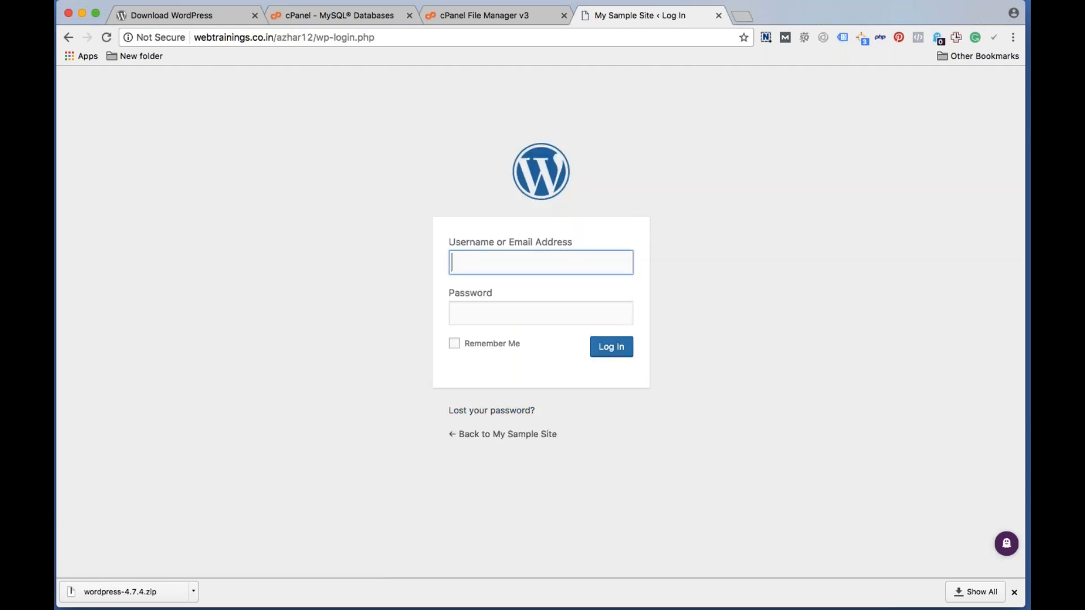
# Step: Log in as admin with the account password and dismiss Chrome's save-password prompt
pyautogui.write('admin')
pyautogui.press('Tab')
pyautogui.write('********')
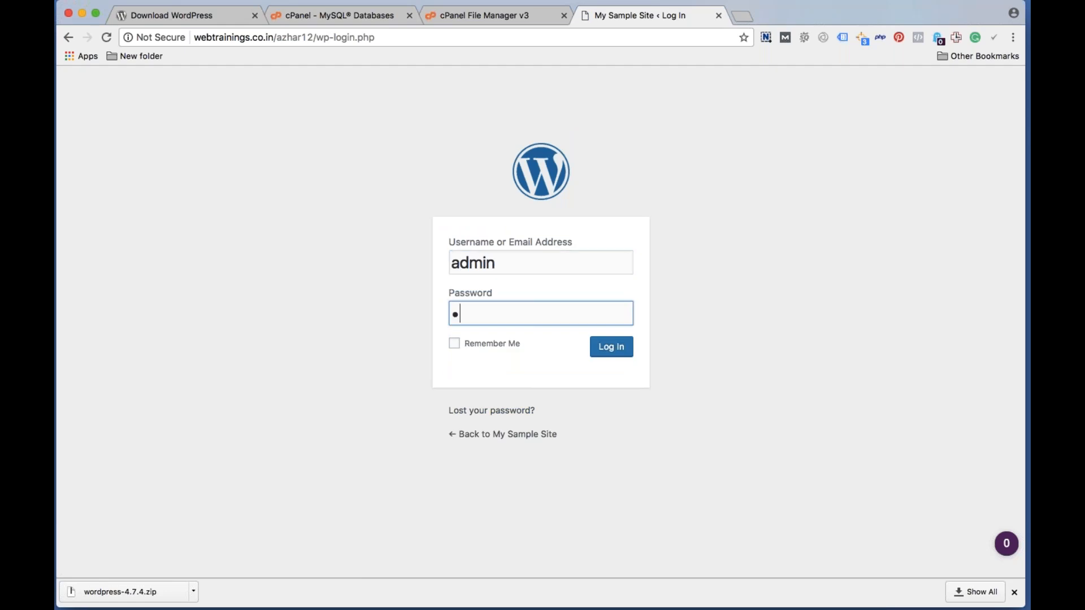
pyautogui.write('*')
pyautogui.press('Return')
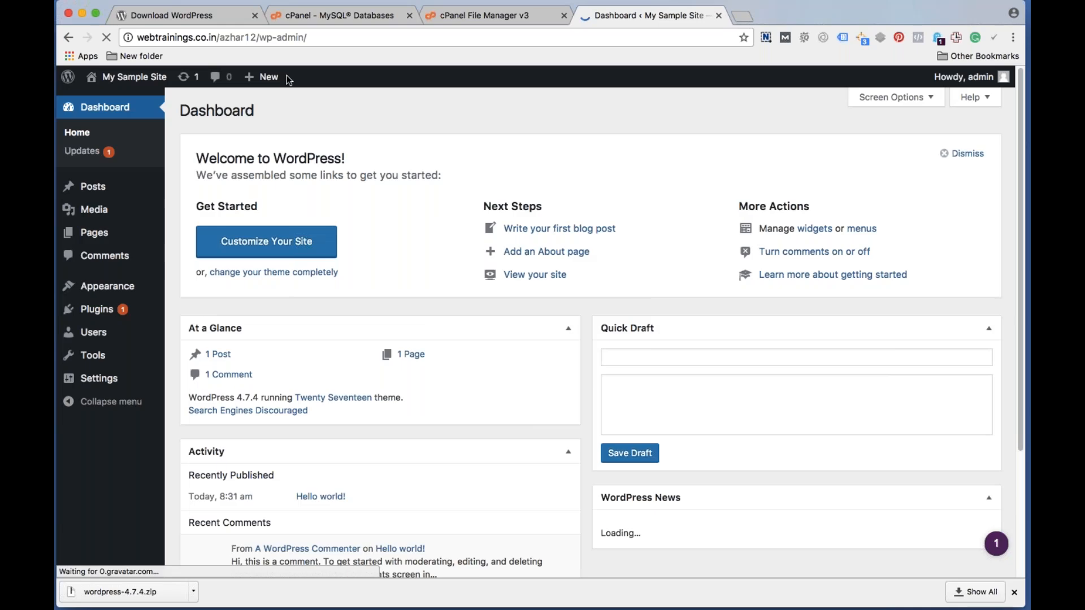
pyautogui.click(733, 59)
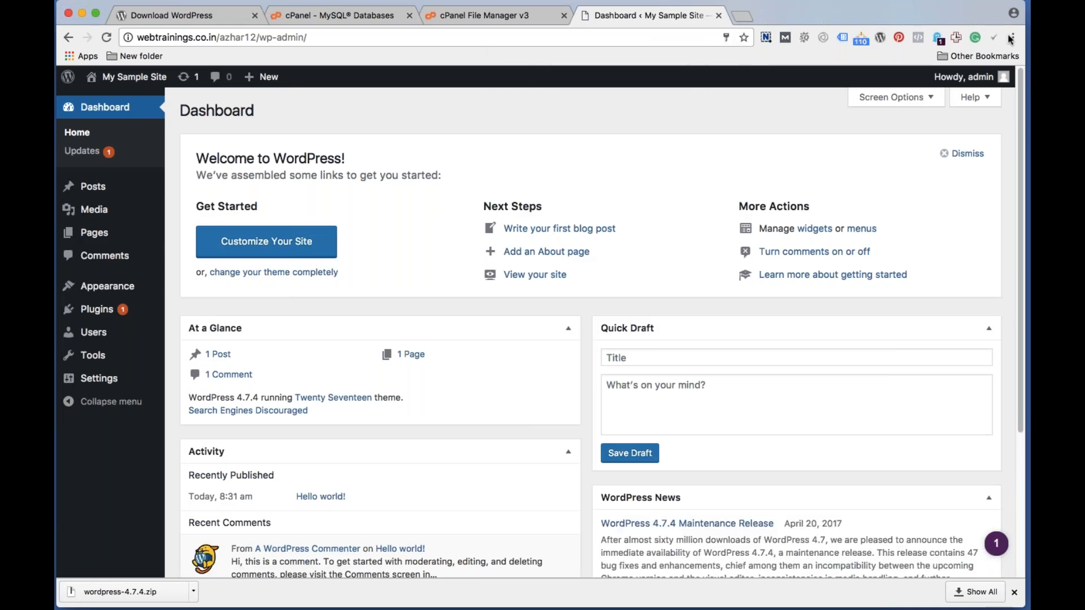